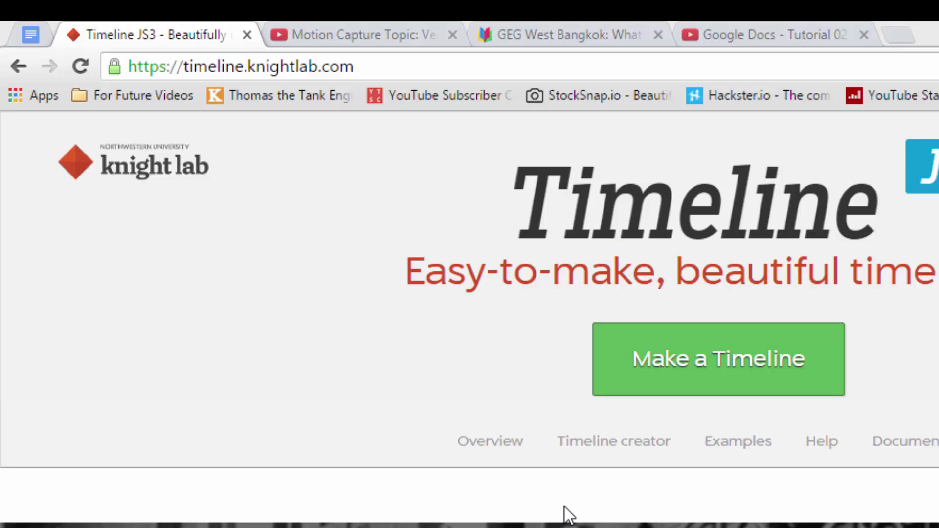
From the Knight Lab TimelineJS site, copy the official TimelineJS3 spreadsheet template into your own Drive
click(335, 66)
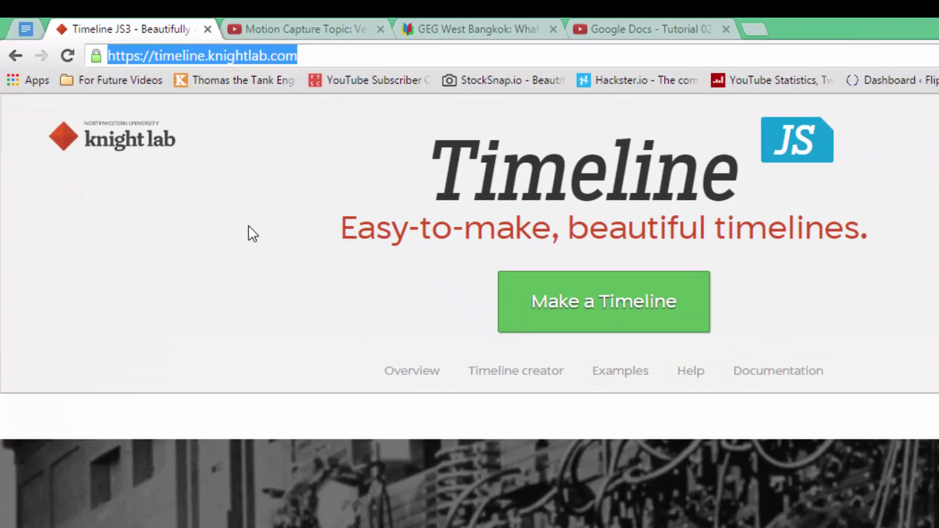
scroll(252, 220, down, 2)
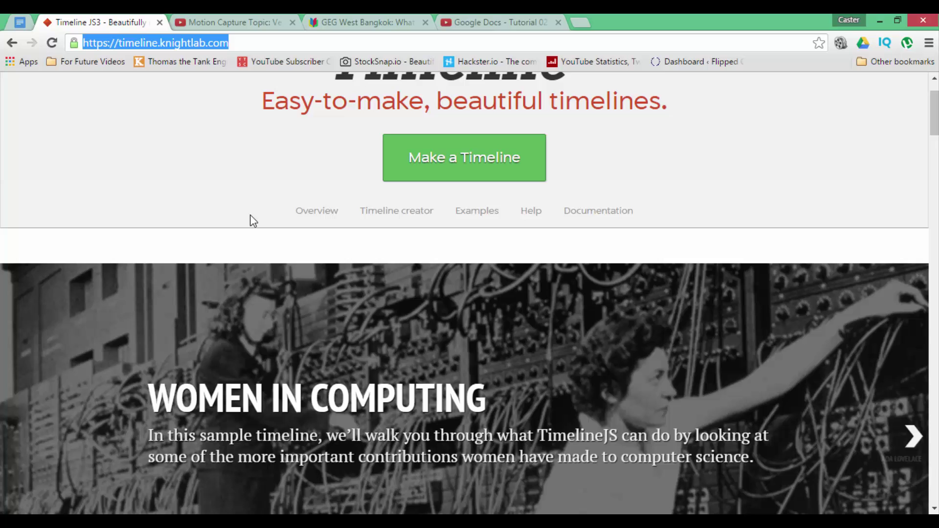
scroll(252, 220, down, 6)
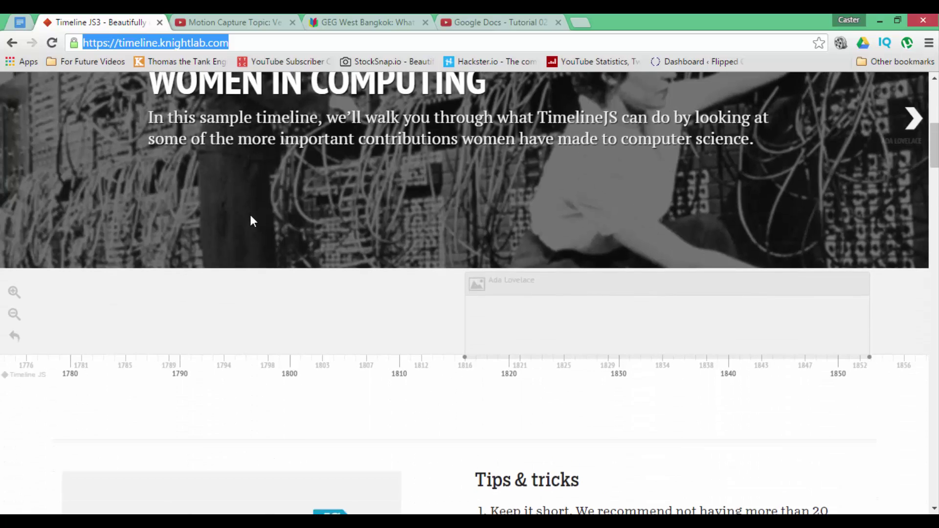
scroll(251, 217, up, 8)
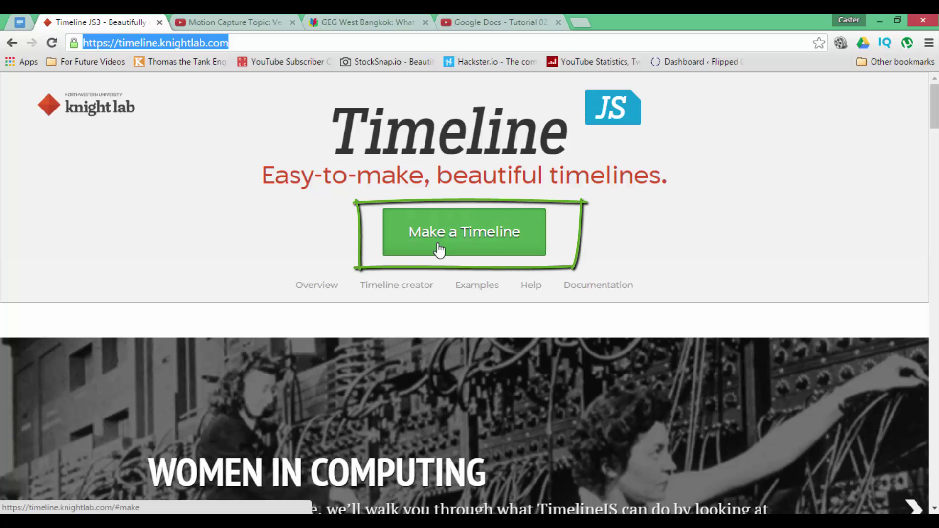
click(449, 250)
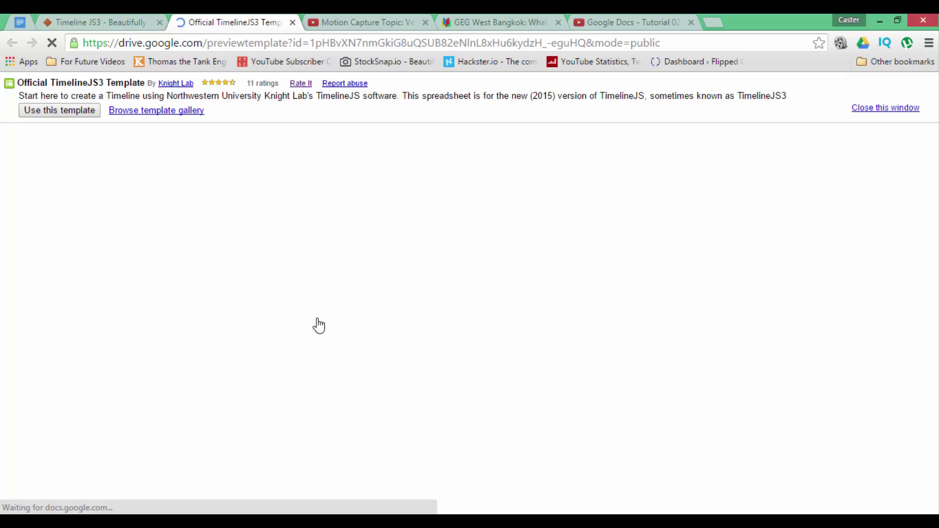
click(53, 113)
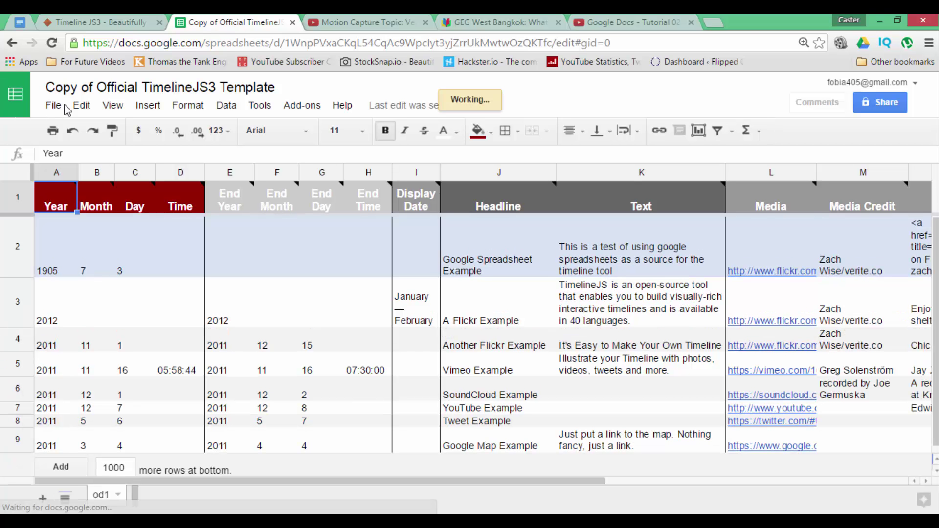
Replace the spreadsheet title with 'The Flipped Channel History'
double_click(142, 87)
triple_click(142, 86)
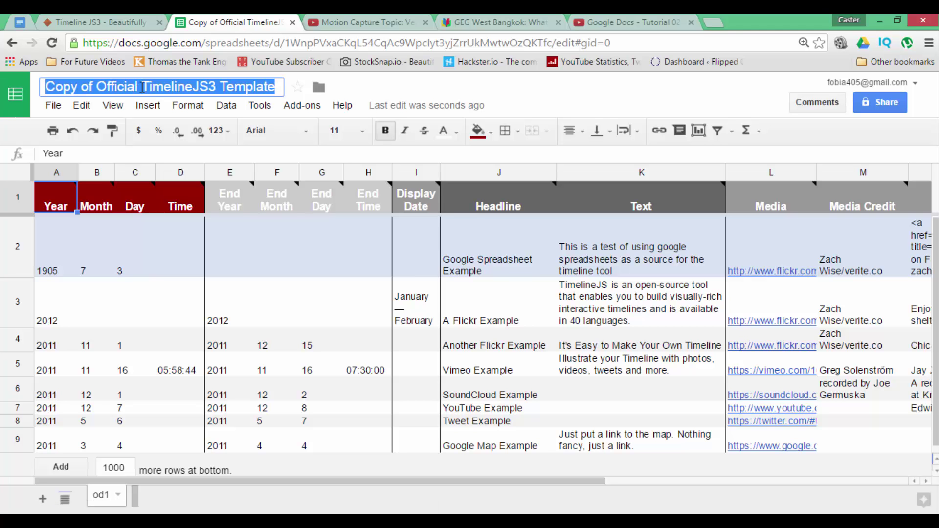
text(The Flip)
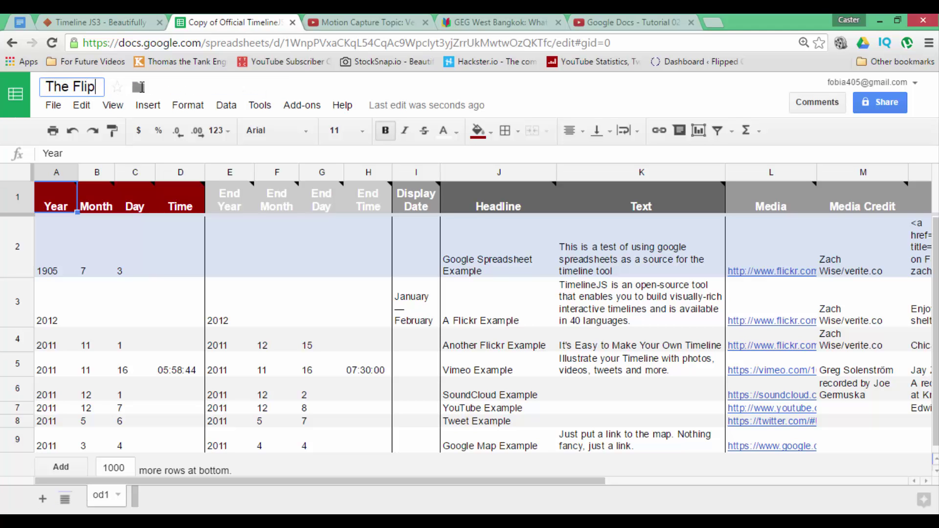
text(ped Channel )
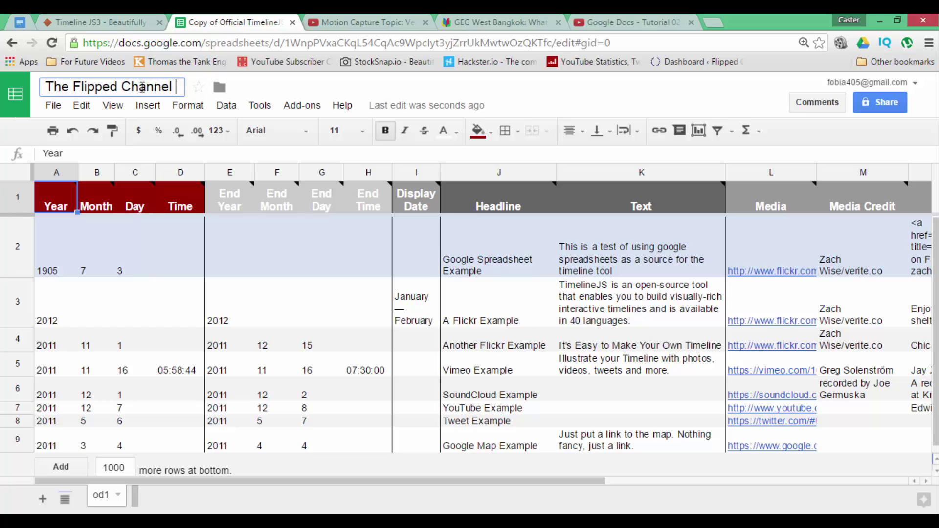
text(History)
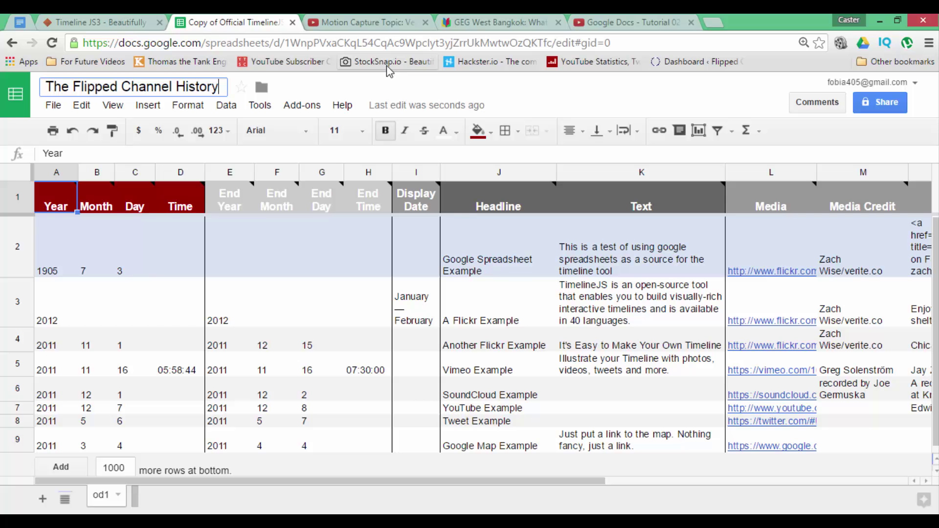
click(322, 86)
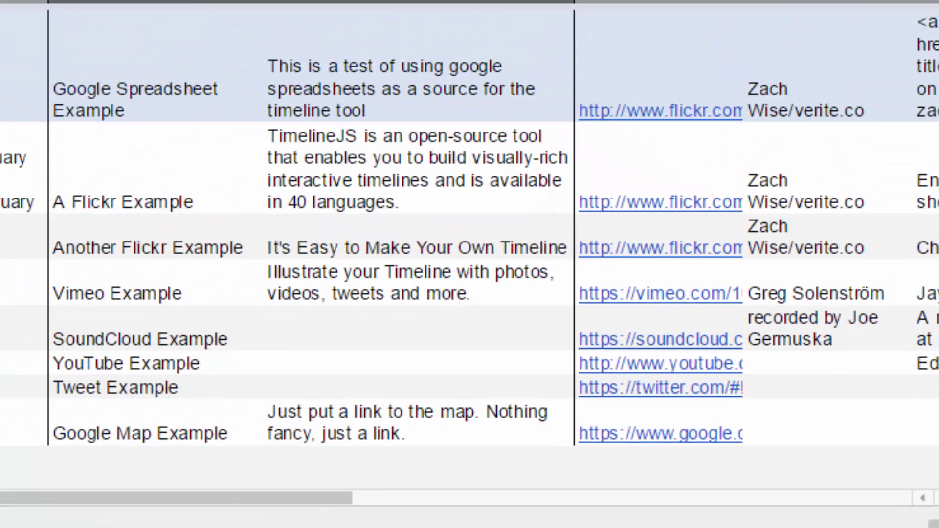
click(16, 245)
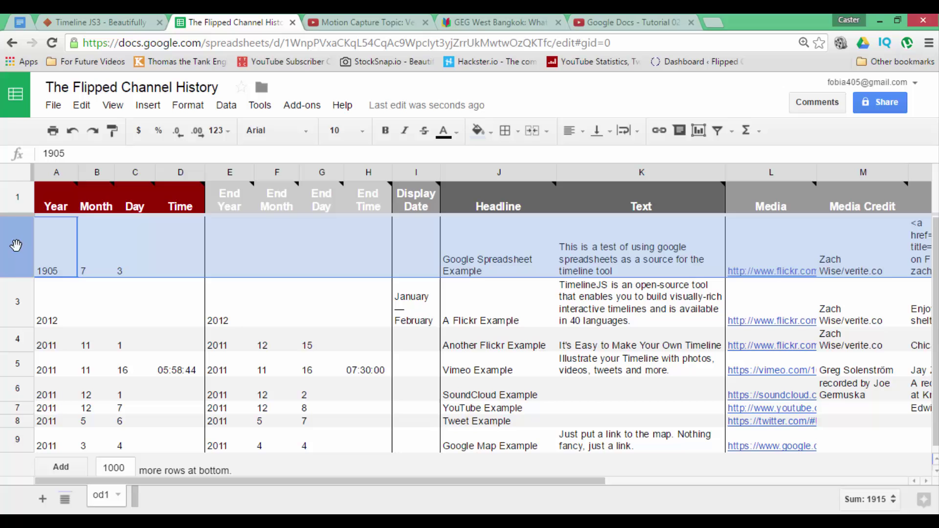
drag(17, 245, 17, 278)
click(16, 340)
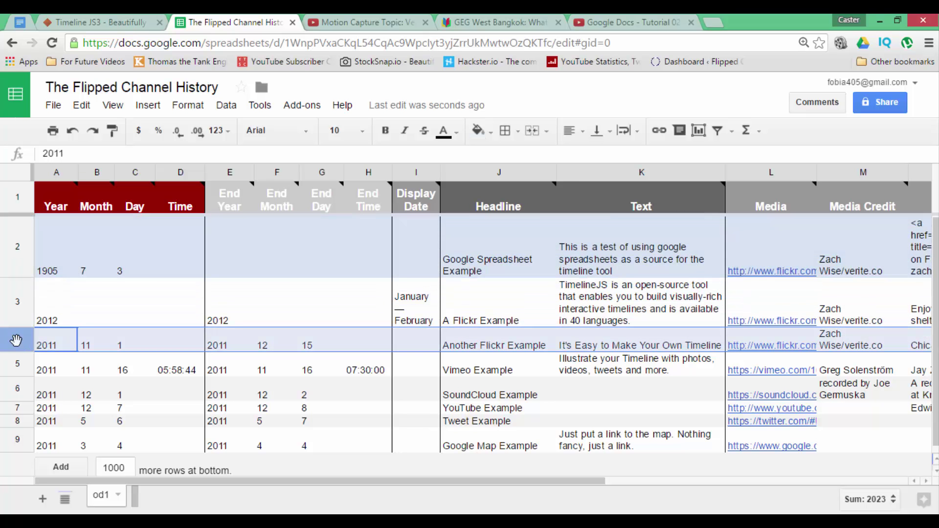
click(121, 269)
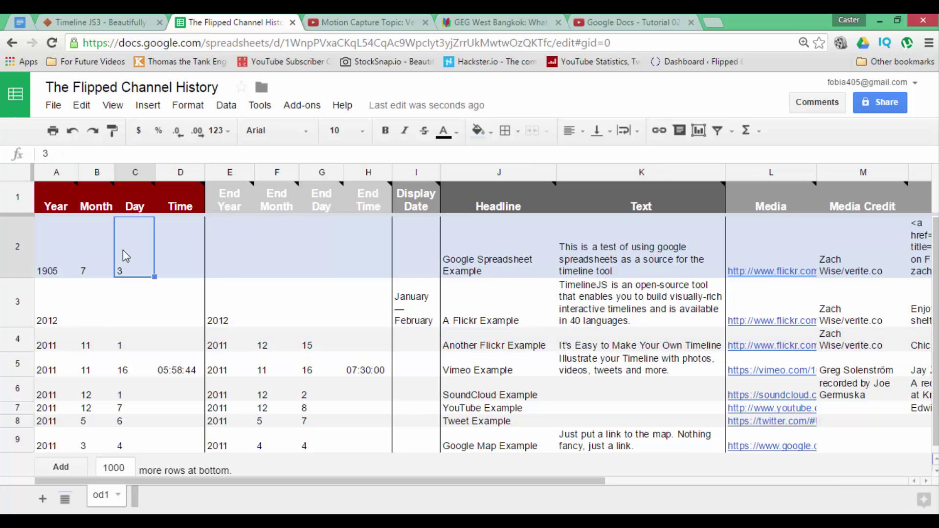
click(21, 345)
click(24, 372)
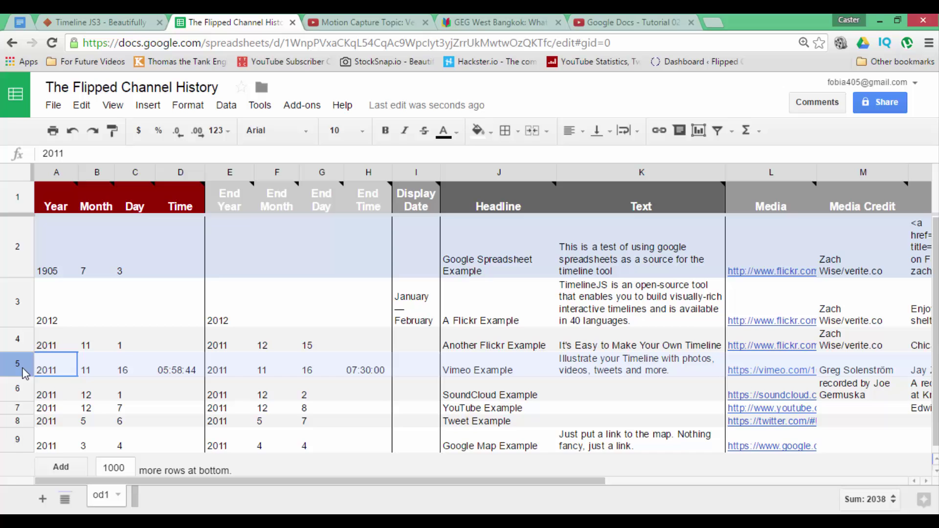
mouse_move(24, 372)
mouse_down()
mouse_move(13, 472)
mouse_move(10, 369)
mouse_move(25, 378)
mouse_move(105, 367)
mouse_move(37, 384)
mouse_up()
Delete sample rows 5–9 and clear the contents of rows 2–4
right_click(21, 348)
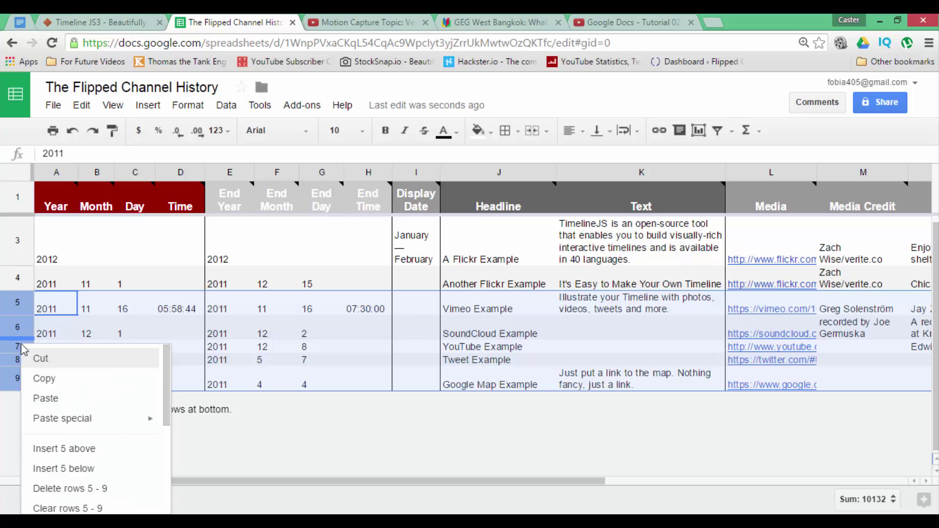
click(98, 496)
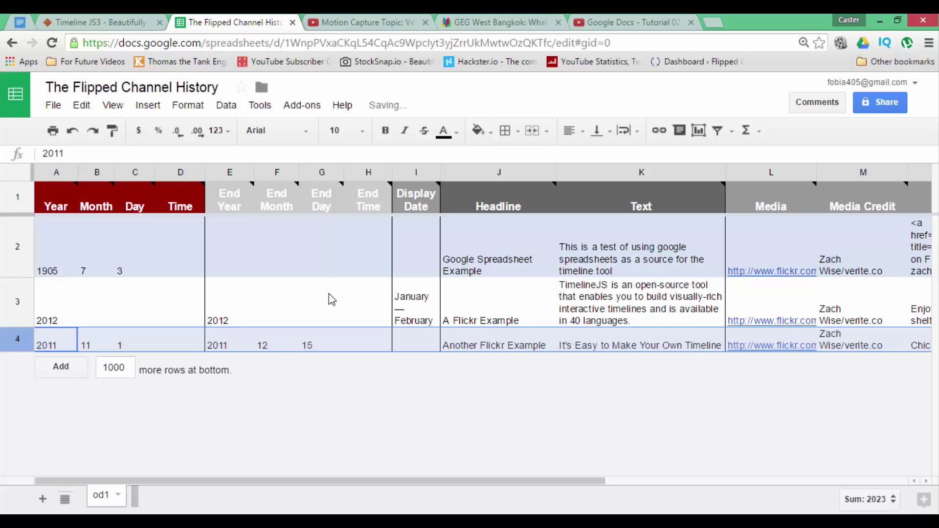
drag(15, 254, 17, 336)
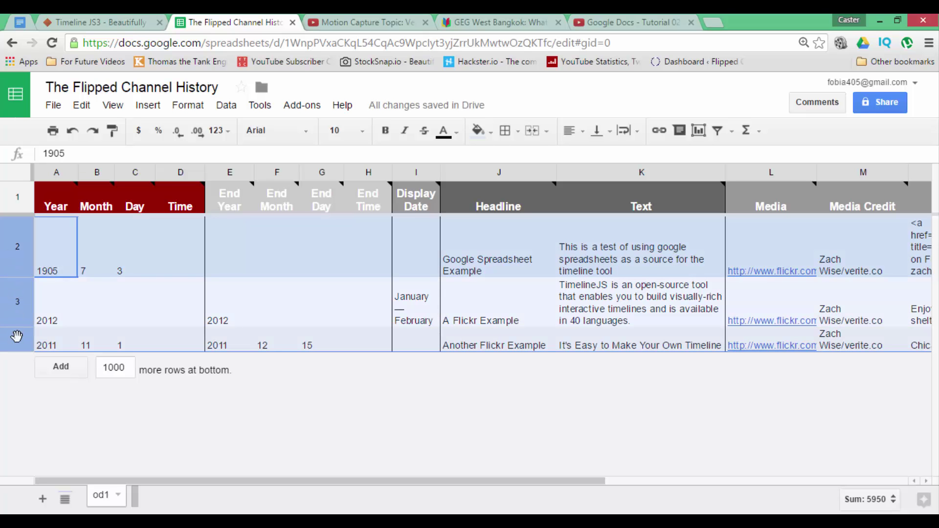
key(Delete)
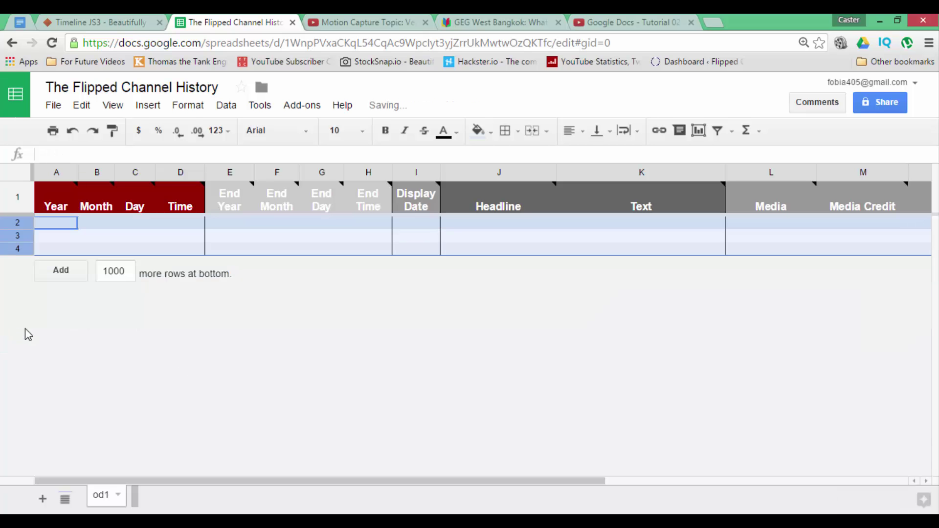
Select cell C2 under Day, then cell H2 under End Time
click(123, 224)
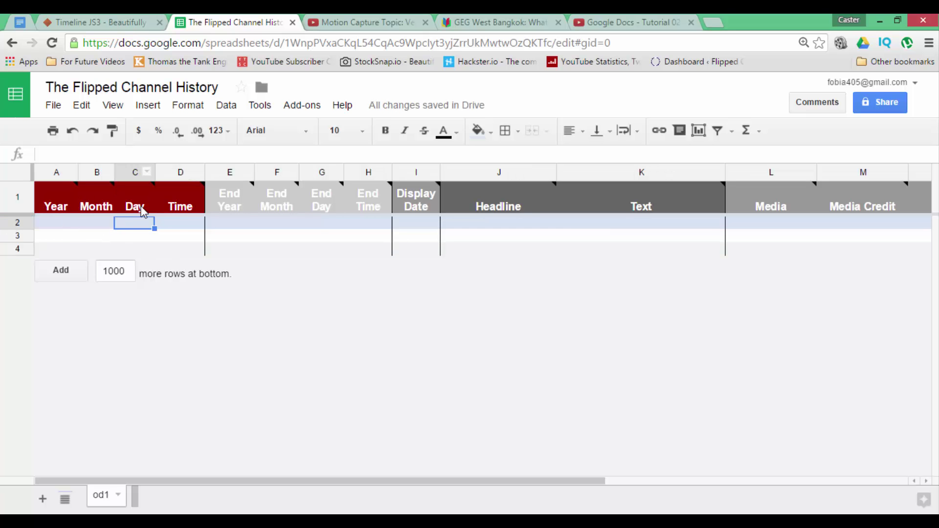
mouse_move(142, 211)
click(380, 226)
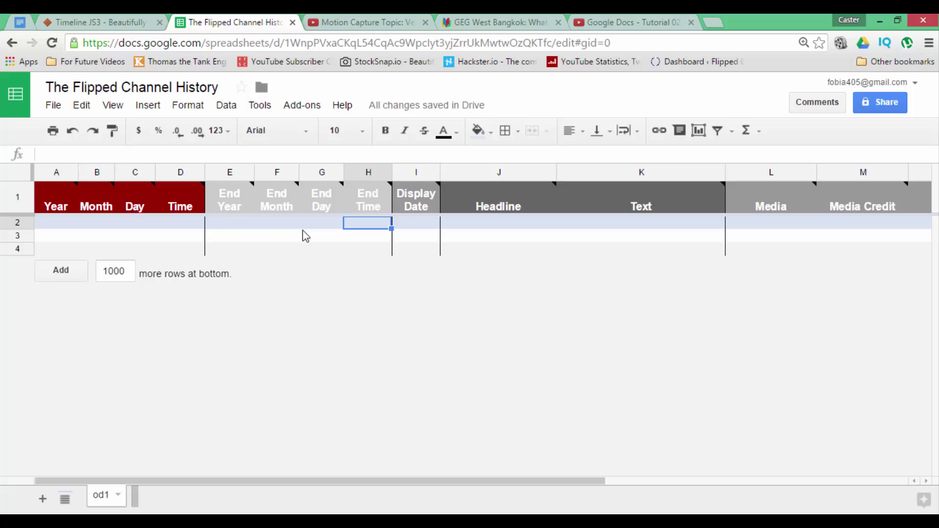
mouse_move(231, 199)
click(359, 23)
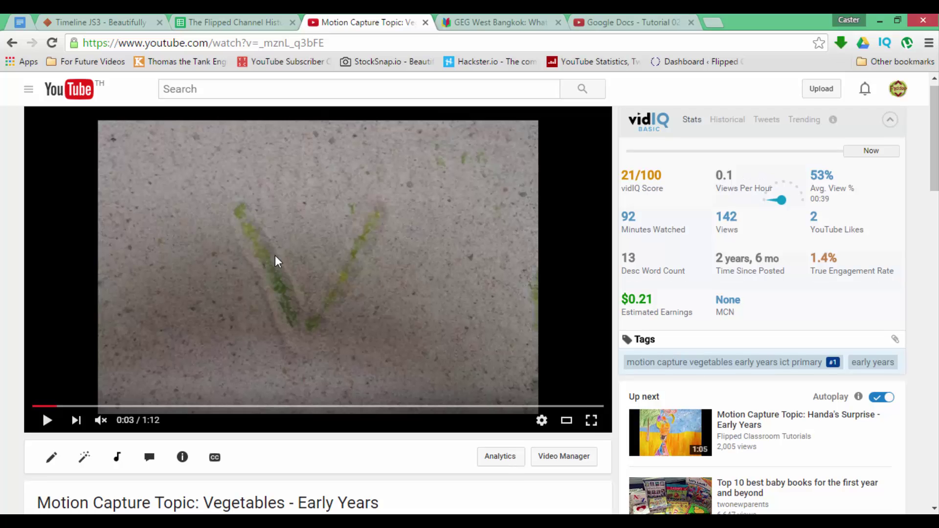
scroll(275, 257, down, 4)
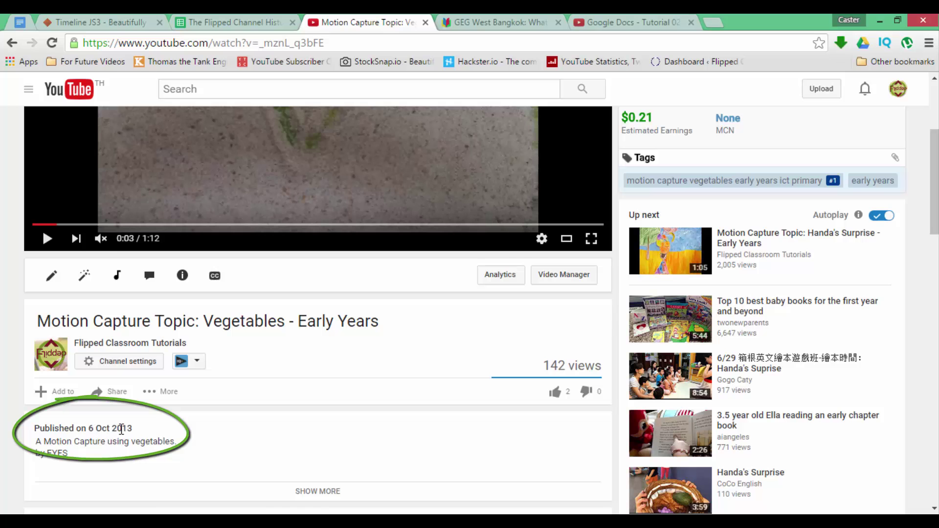
click(105, 22)
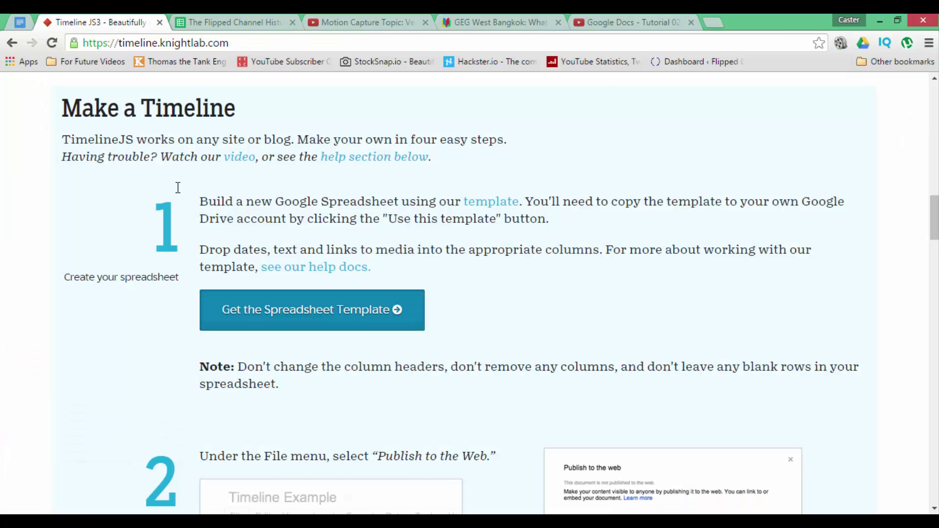
click(239, 25)
Enter the first event's date in row 2: year 2013, month 10, day 6
click(61, 226)
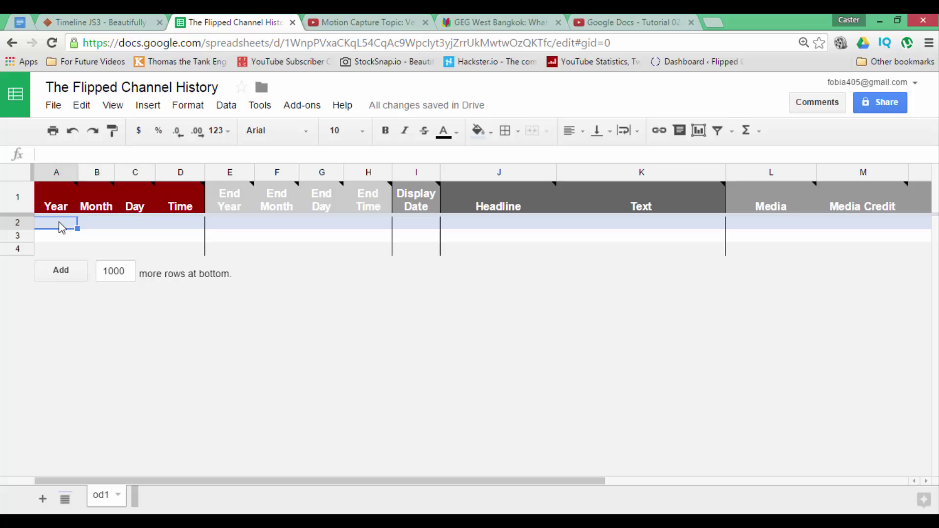
text(2013)
key(Tab)
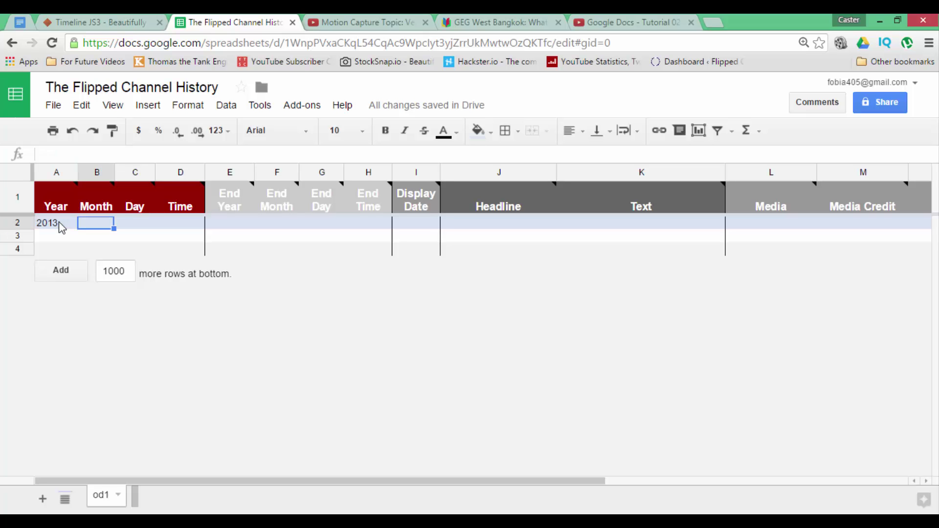
text(10)
click(138, 221)
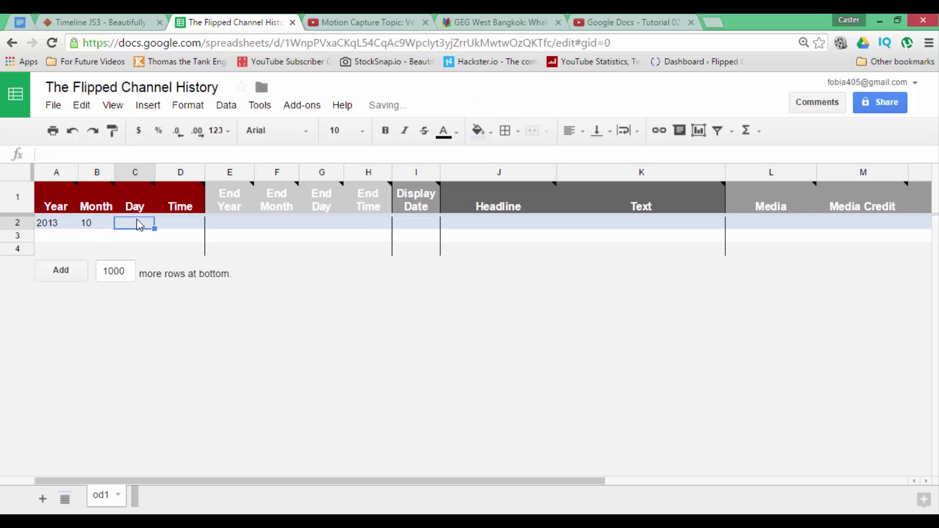
click(367, 22)
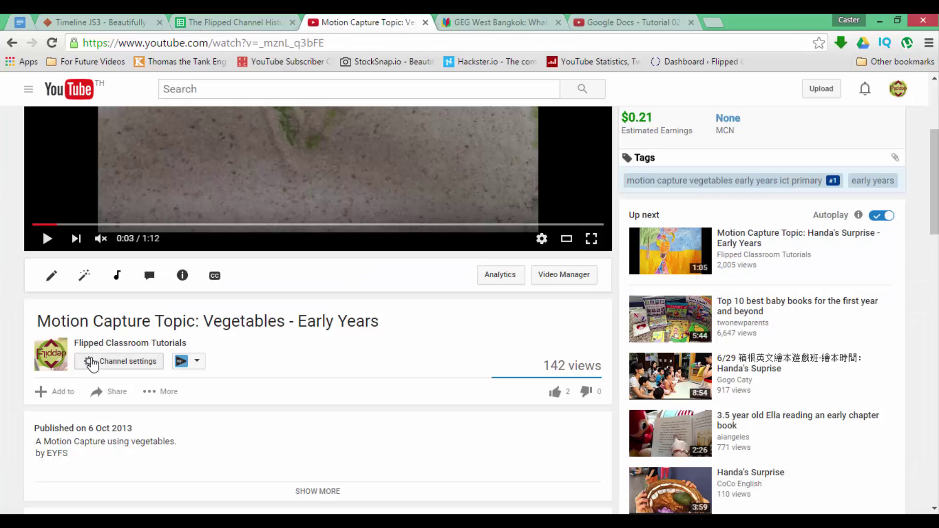
click(240, 22)
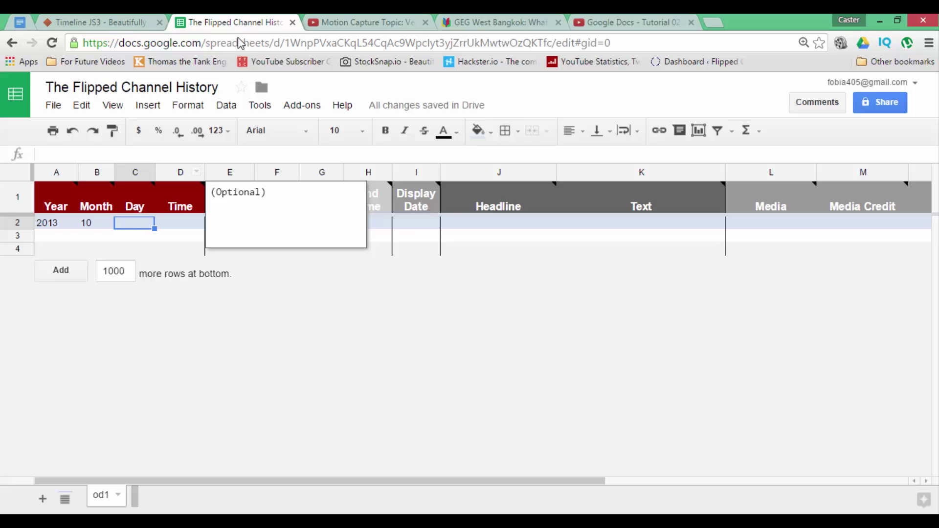
text(6)
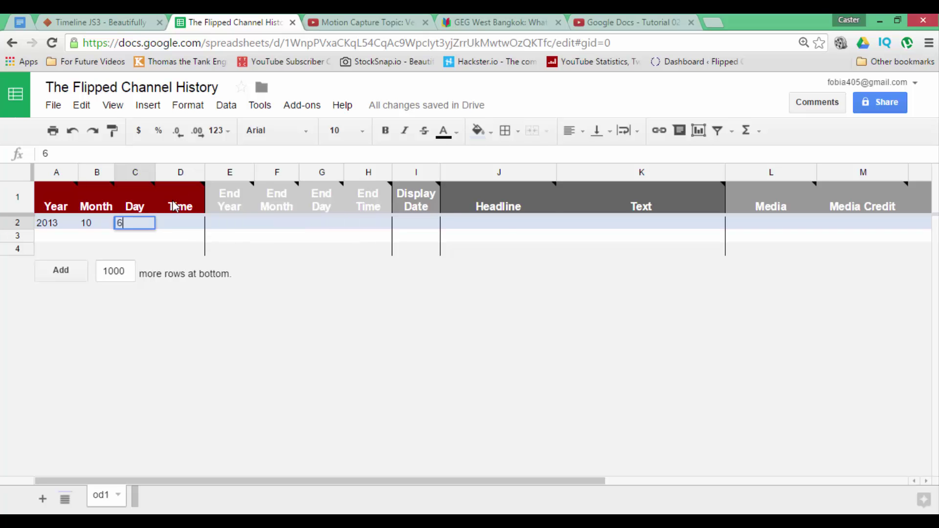
Give row 2 the headline 'My first upload' and a description of the Early Years class video
click(503, 228)
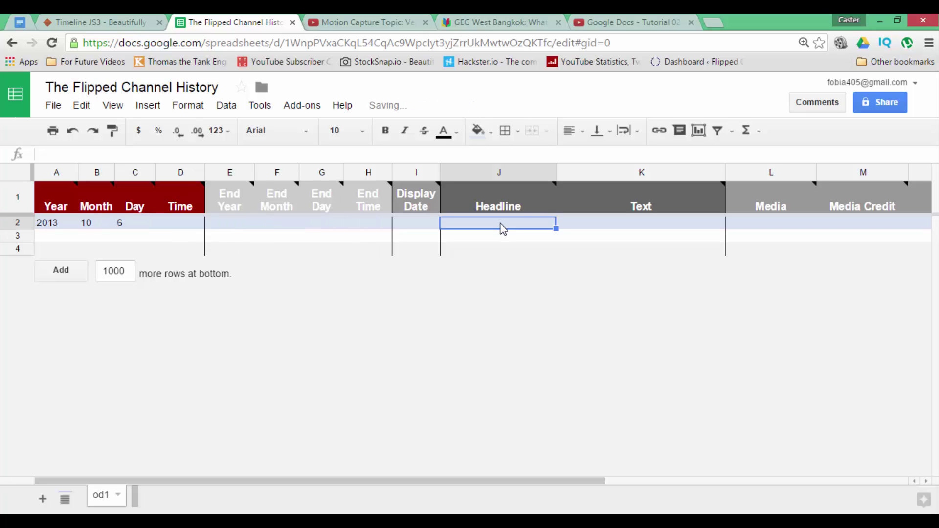
text(My fir)
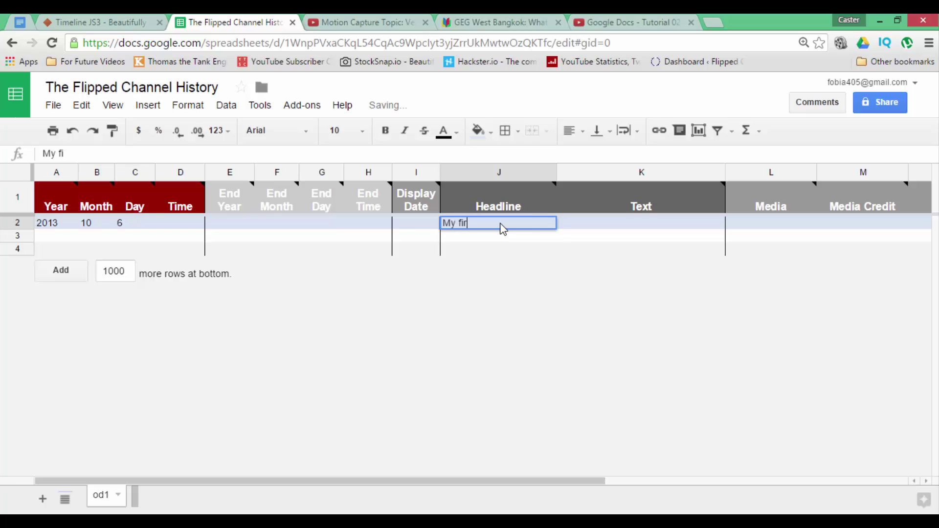
text(st upload)
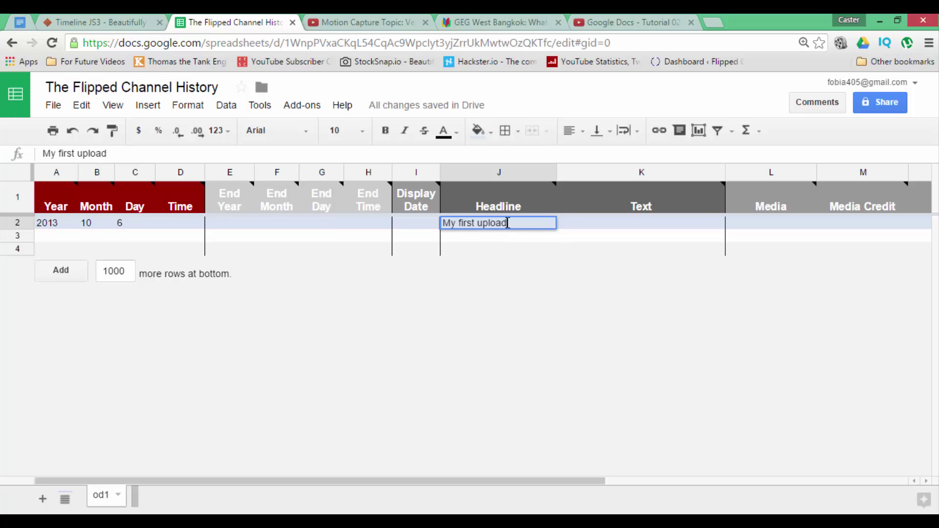
click(596, 227)
text(This )
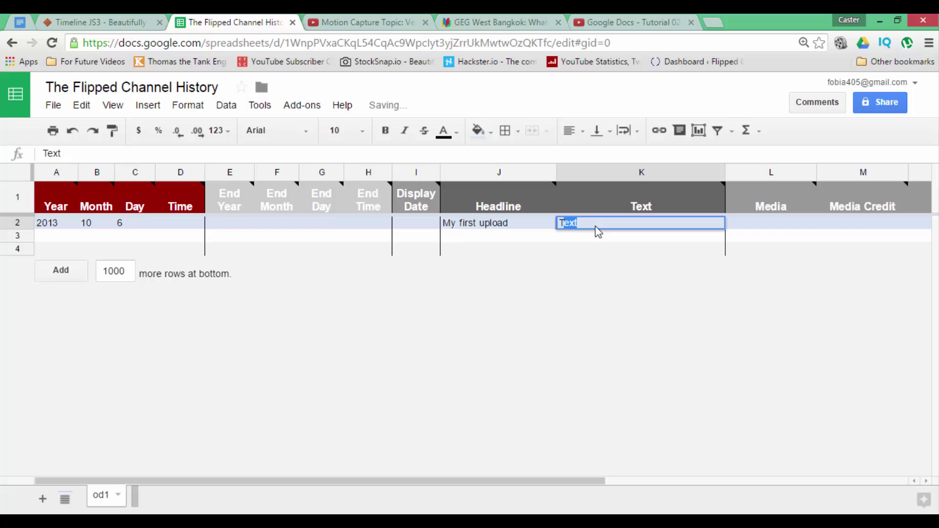
text(is a video created bu the Ea)
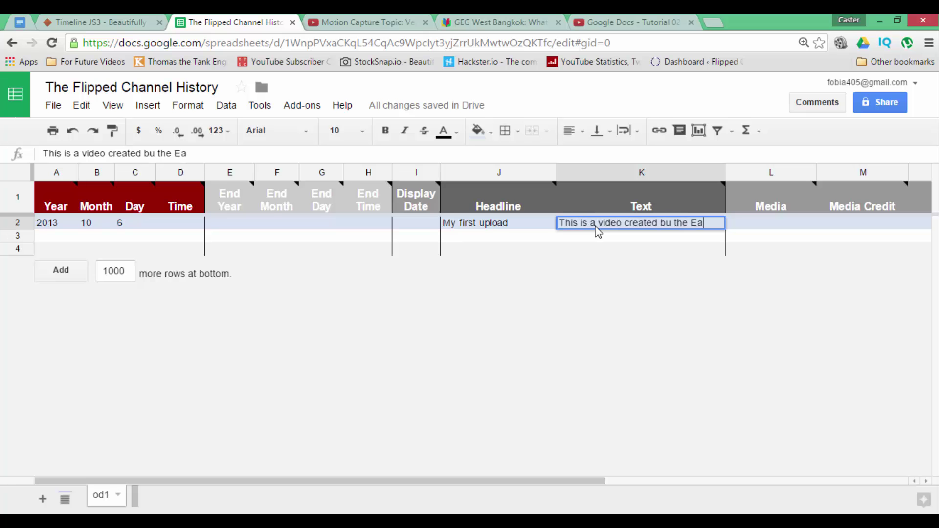
text(rly Years c)
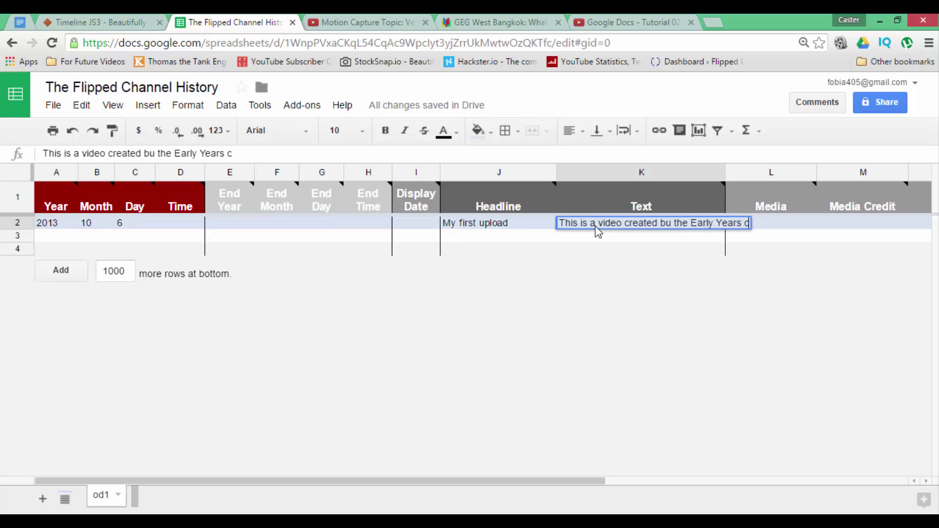
text(lass)
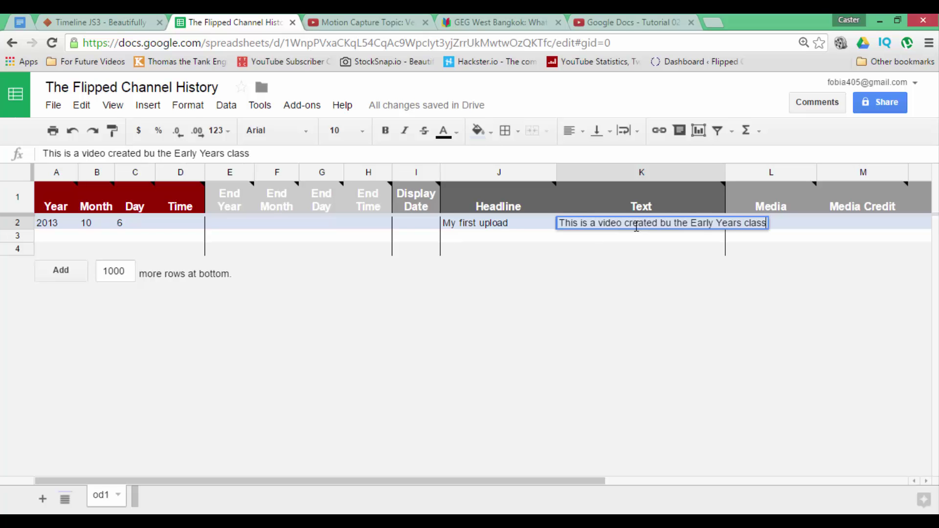
click(661, 226)
Correct 'bu' to 'by' in the row 2 description
key(Delete)
text(y)
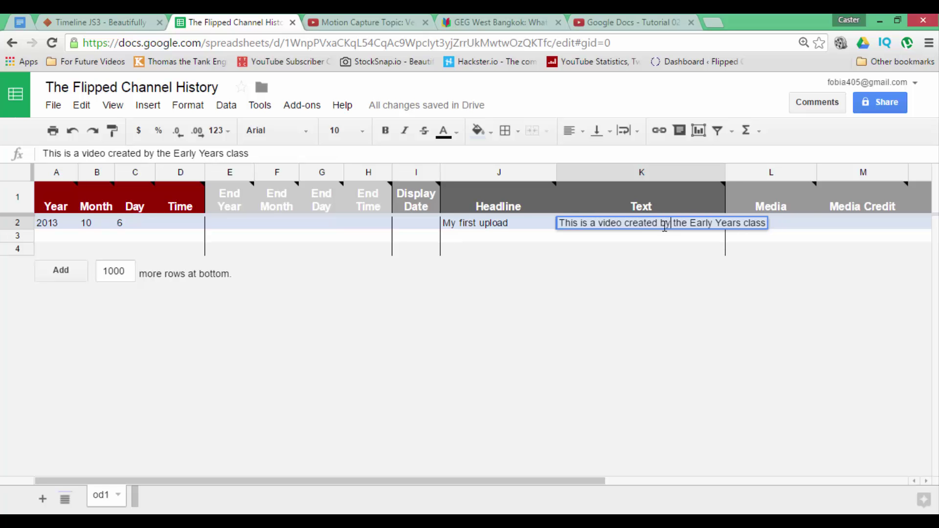
click(788, 225)
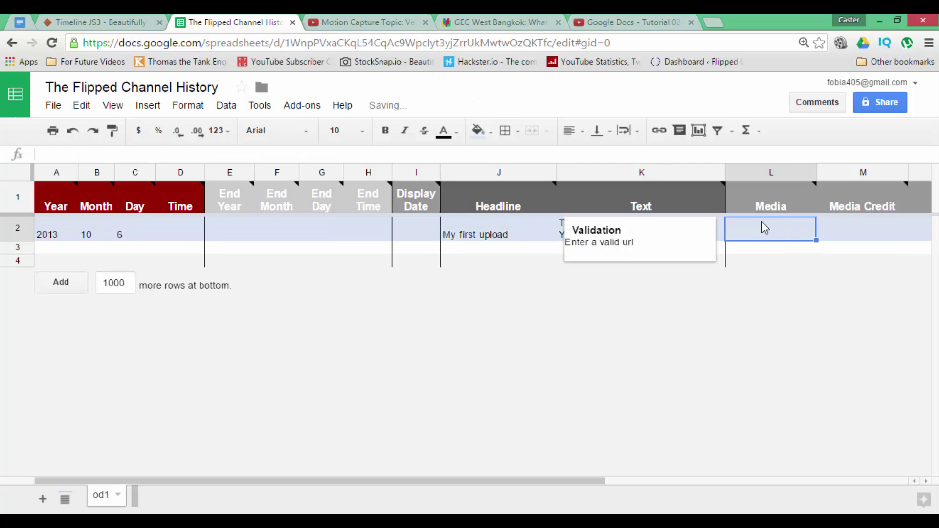
Copy the YouTube video's URL for Media cell L2 and enter 'Flipped Classroom Tutorials' in M2
click(392, 22)
click(330, 42)
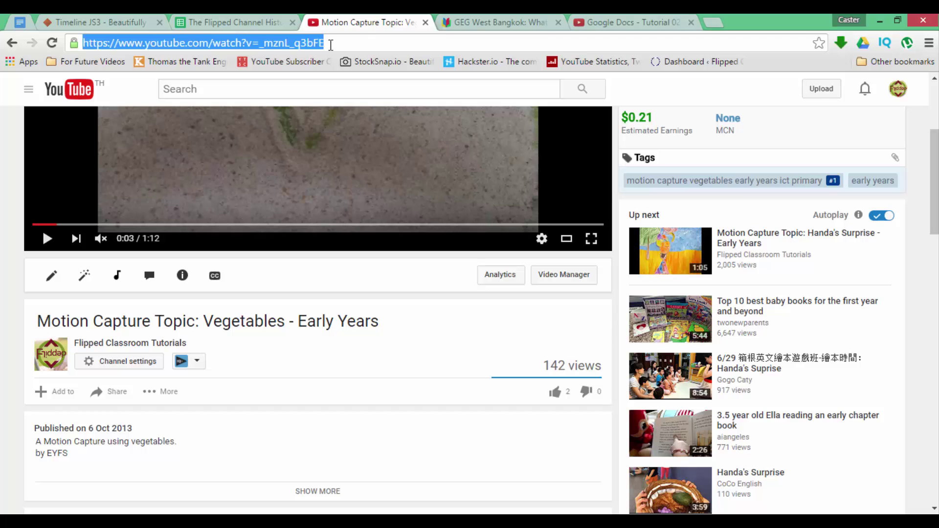
right_click(331, 45)
click(356, 96)
click(245, 22)
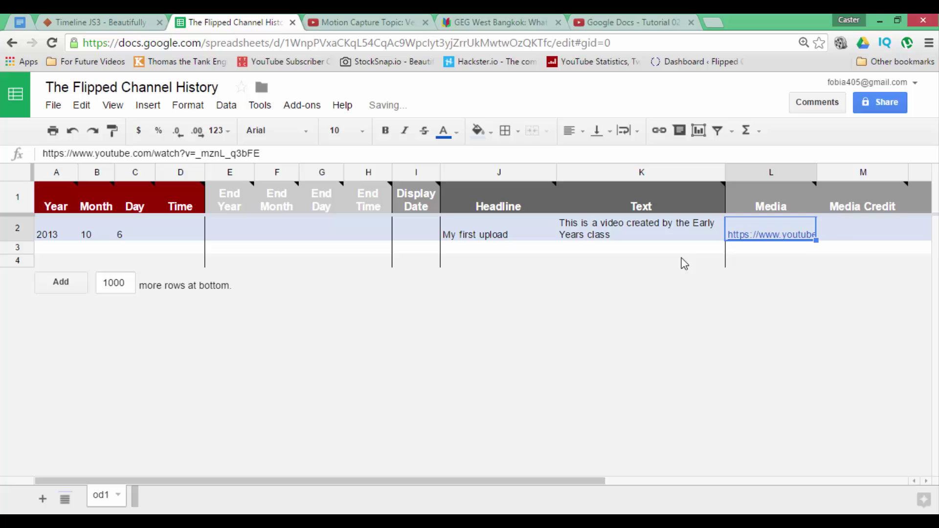
click(856, 229)
text(F)
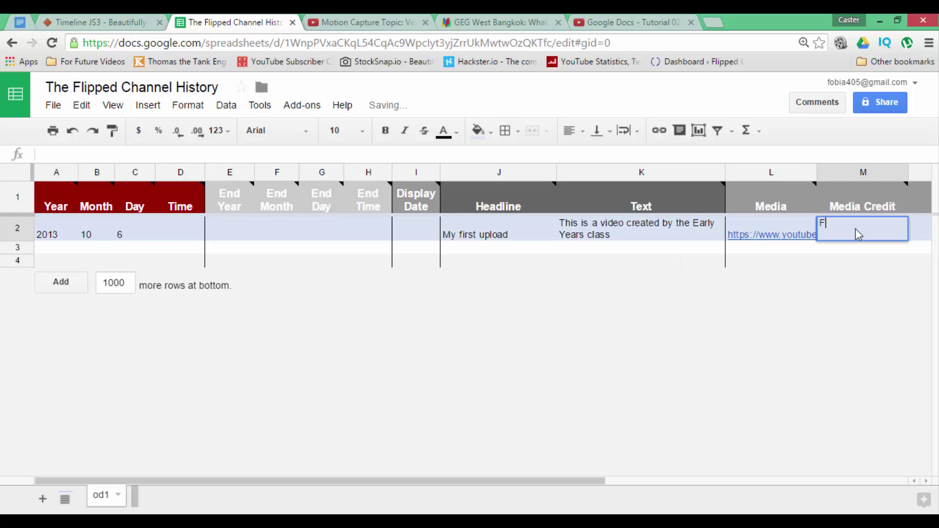
text(lippe)
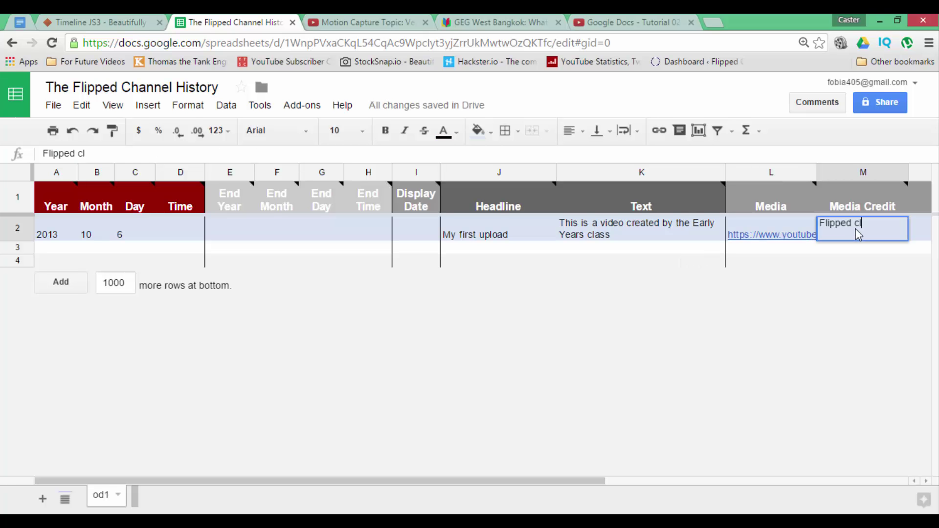
text(d Classroom Tutorials)
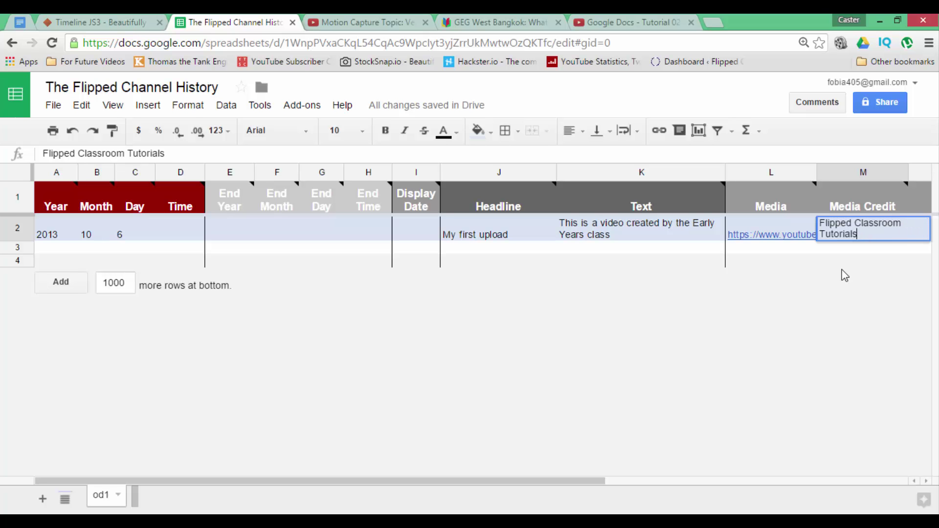
click(842, 264)
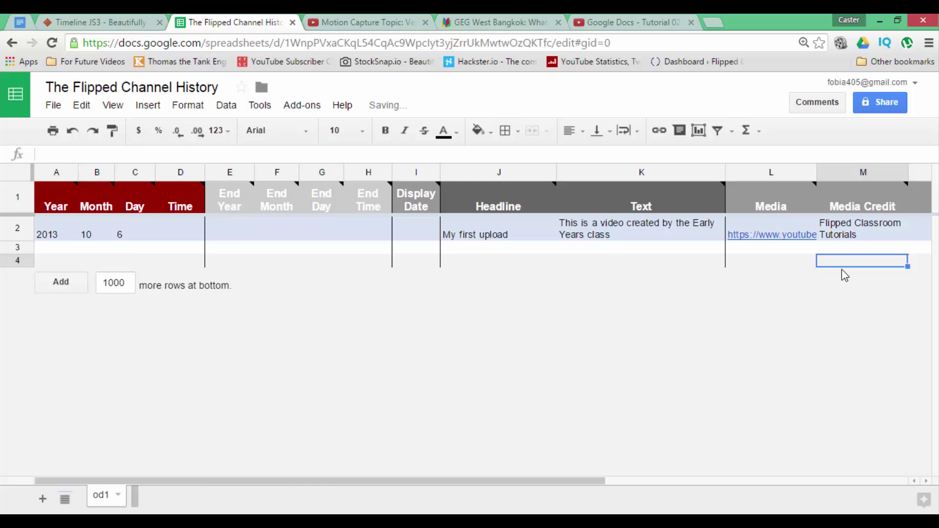
scroll(841, 270, right, 3)
scroll(844, 275, right, 2)
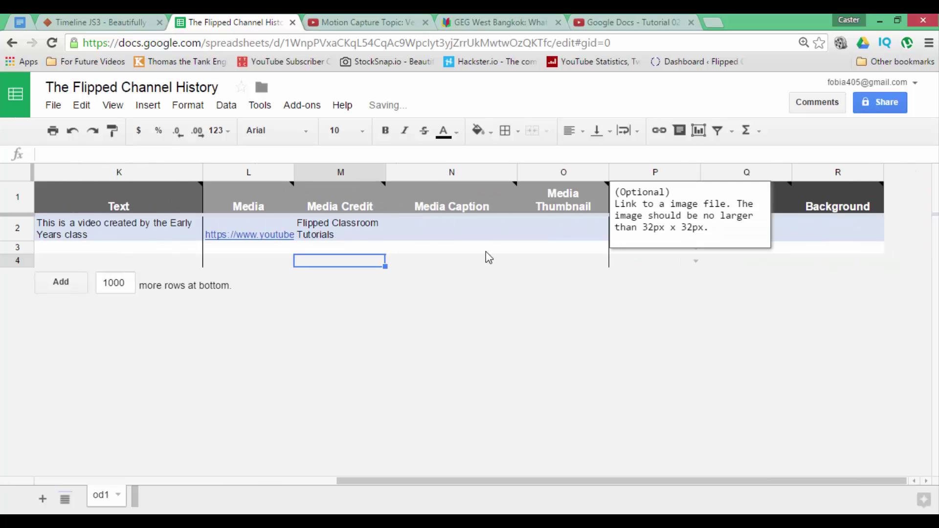
click(846, 231)
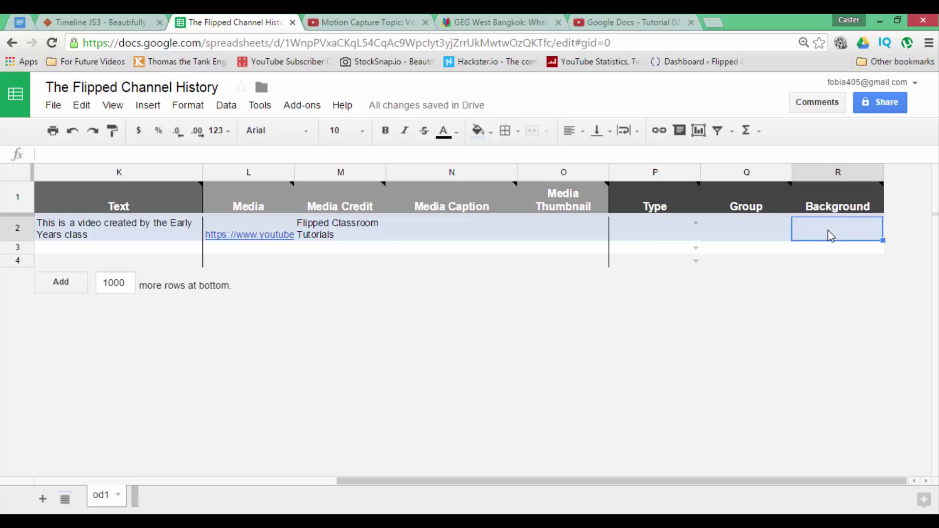
mouse_move(830, 208)
scroll(360, 253, left, 10)
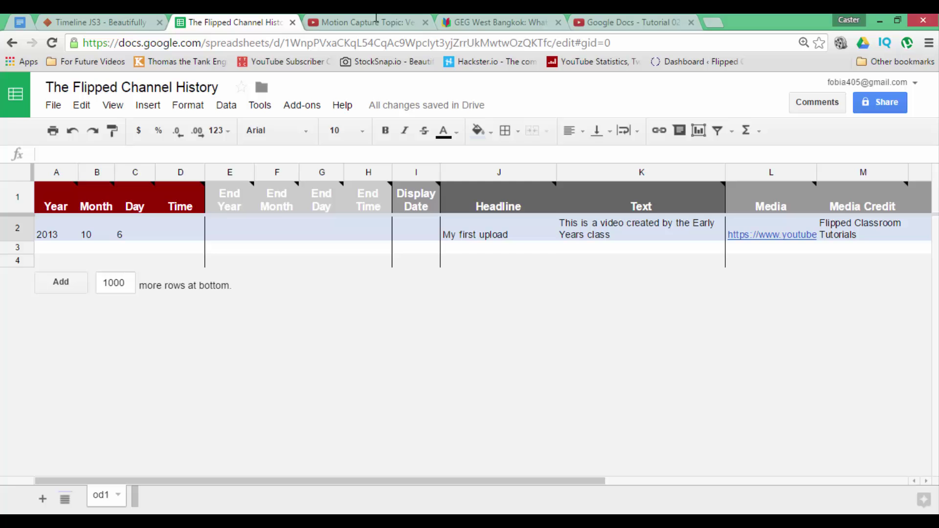
Close the YouTube tab and copy the GEG West Bangkok logo's image address from the blog post
click(428, 25)
click(368, 25)
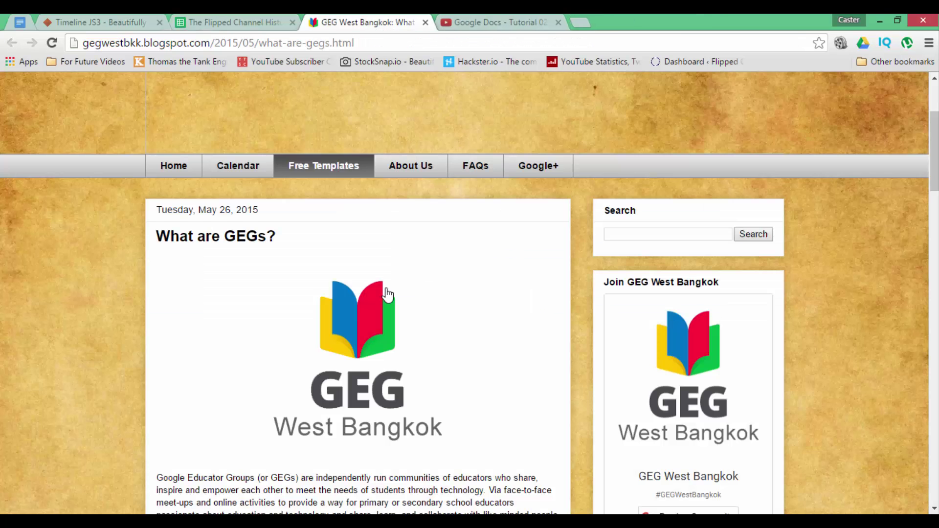
scroll(317, 293, down, 2)
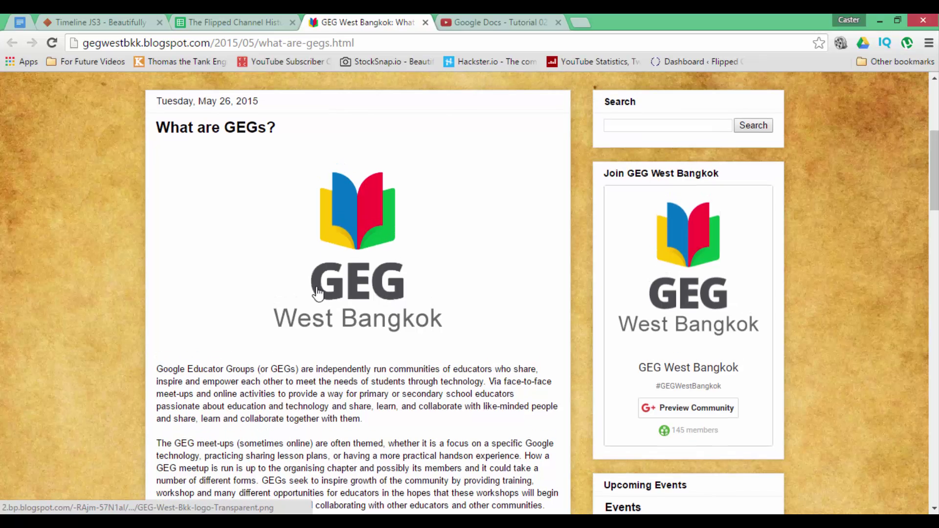
right_click(361, 260)
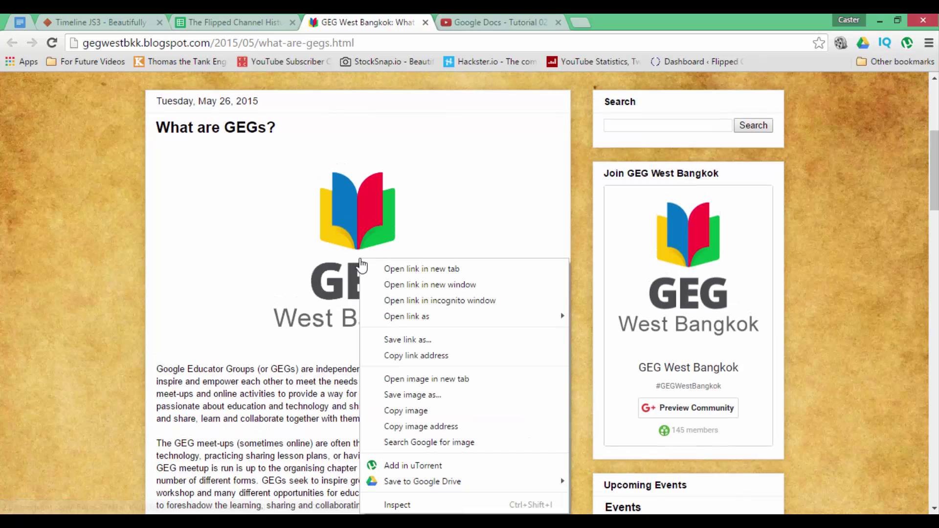
click(453, 426)
Start the second event in row 3 with year 2014 and month 3
click(239, 17)
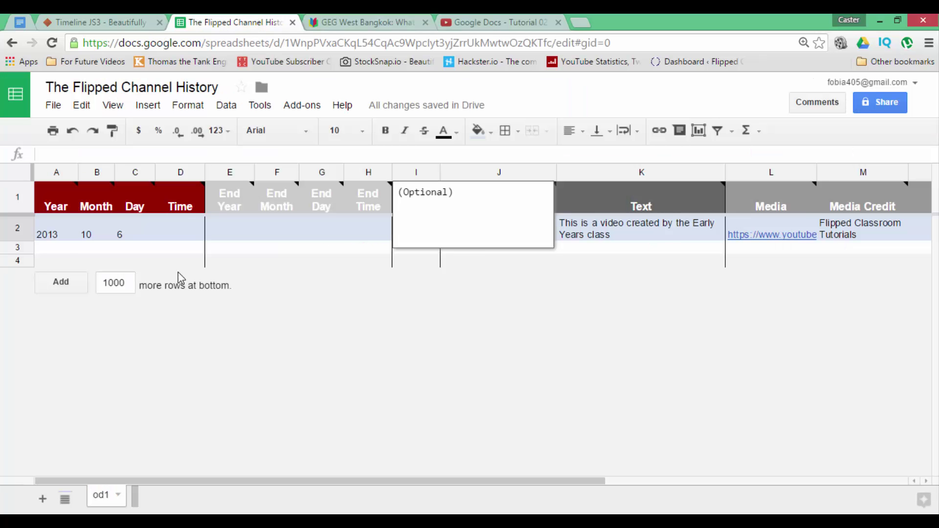
click(59, 249)
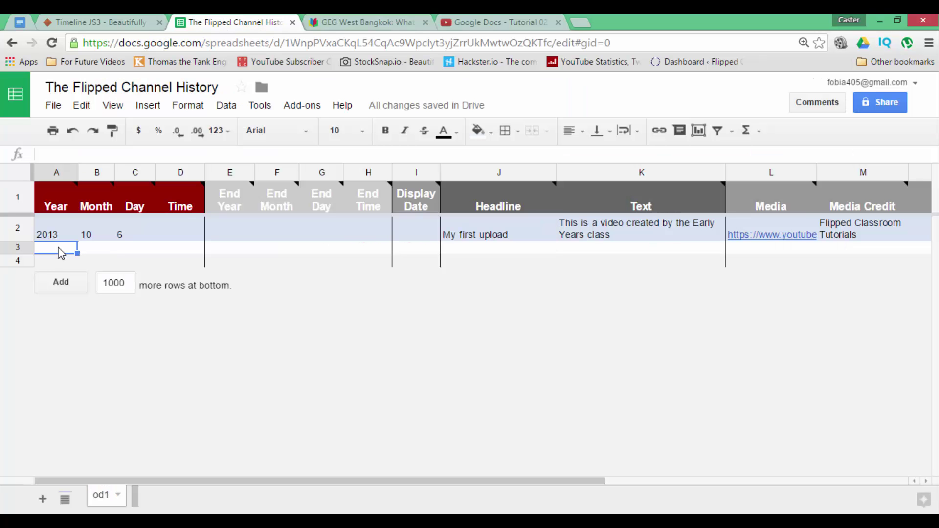
text(2014)
click(91, 249)
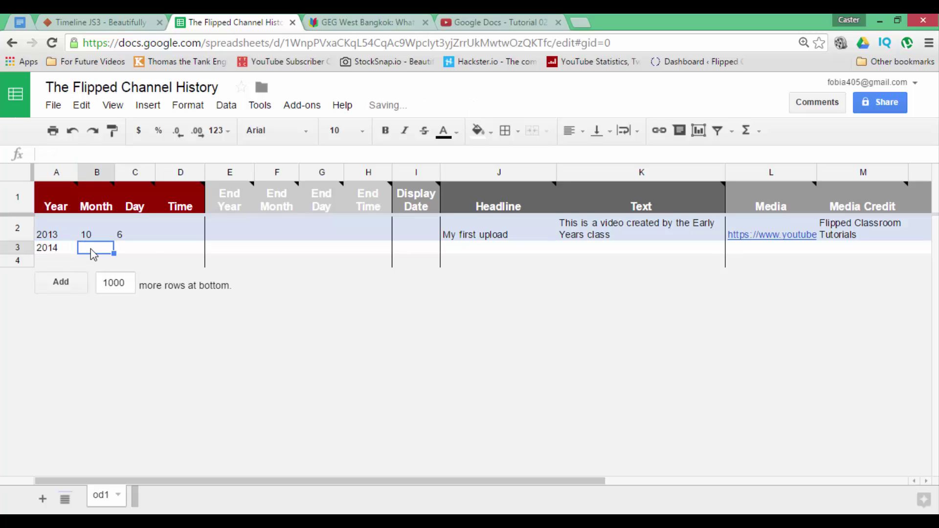
text(3)
click(131, 248)
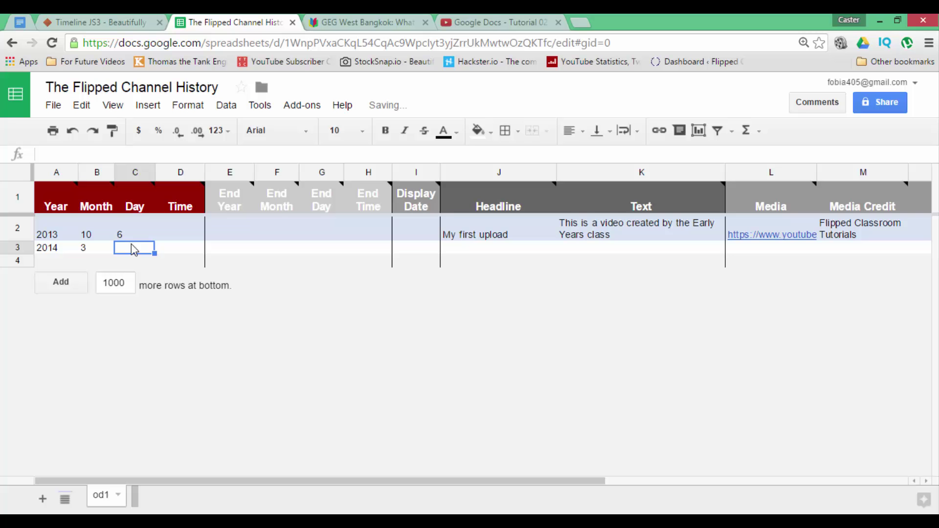
Add headline 'The GEG West Bangkok Logo' and text 'this is to demonstrate the use of images' to row 3
click(496, 251)
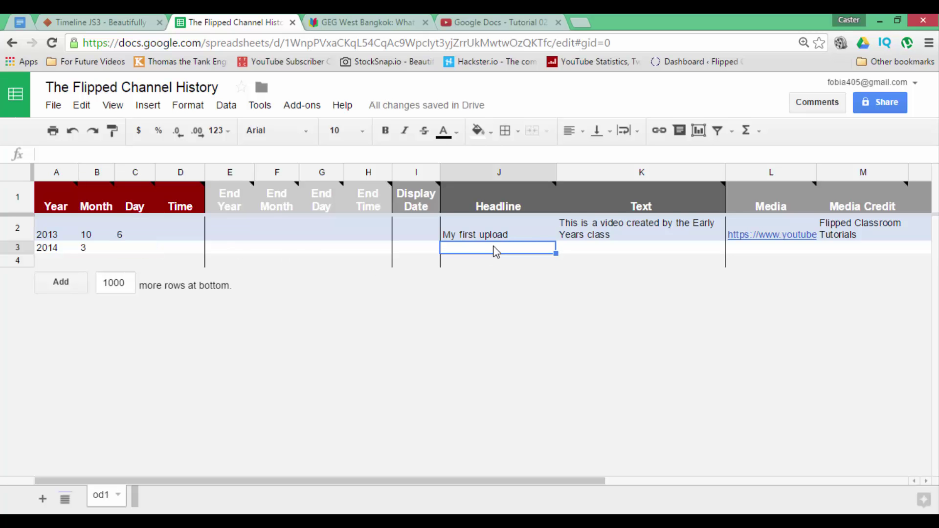
text(The )
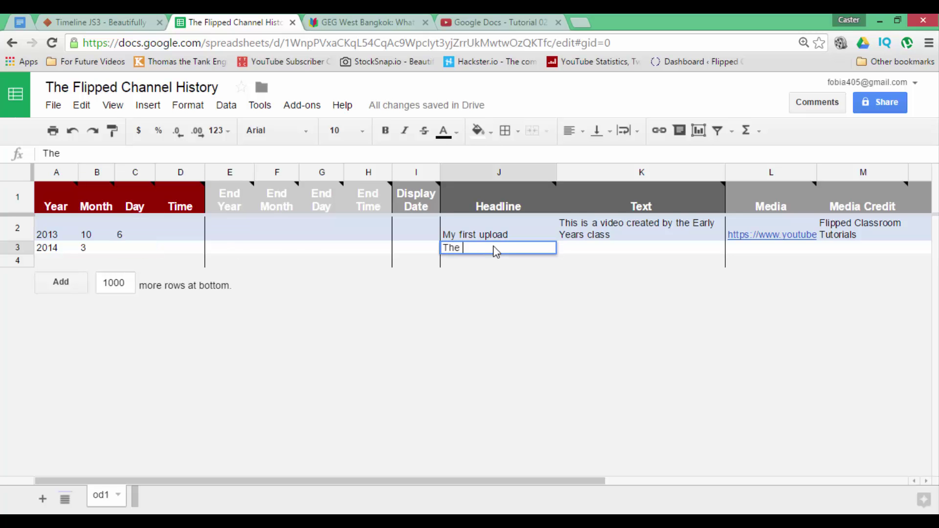
text(GEG West Bangkok Logo)
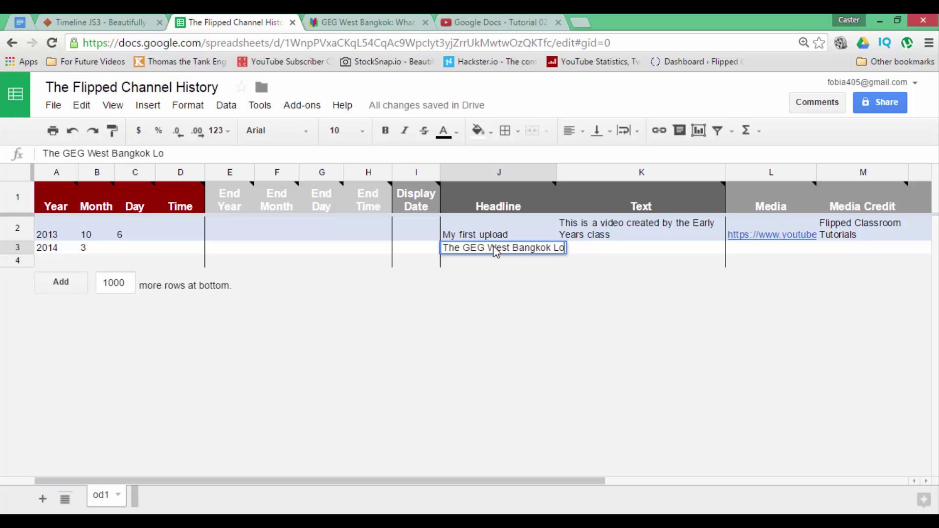
click(613, 253)
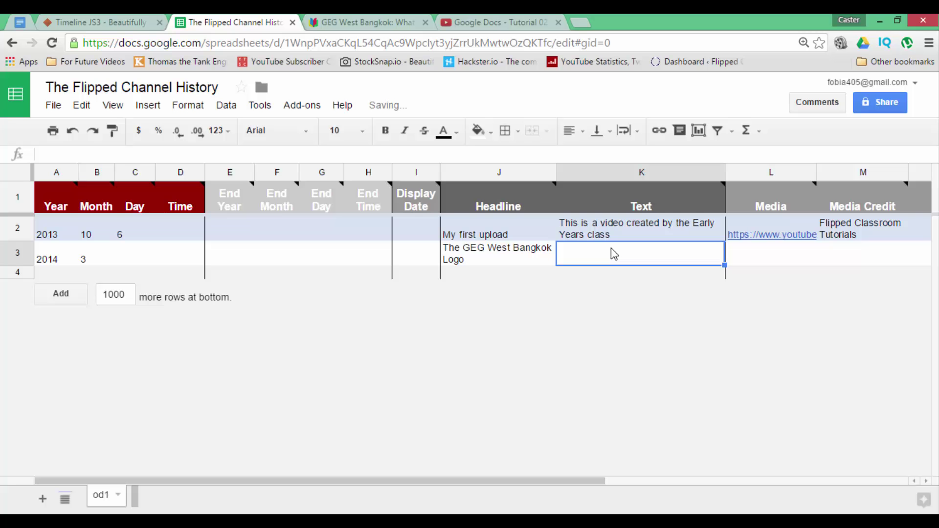
text(this is ti)
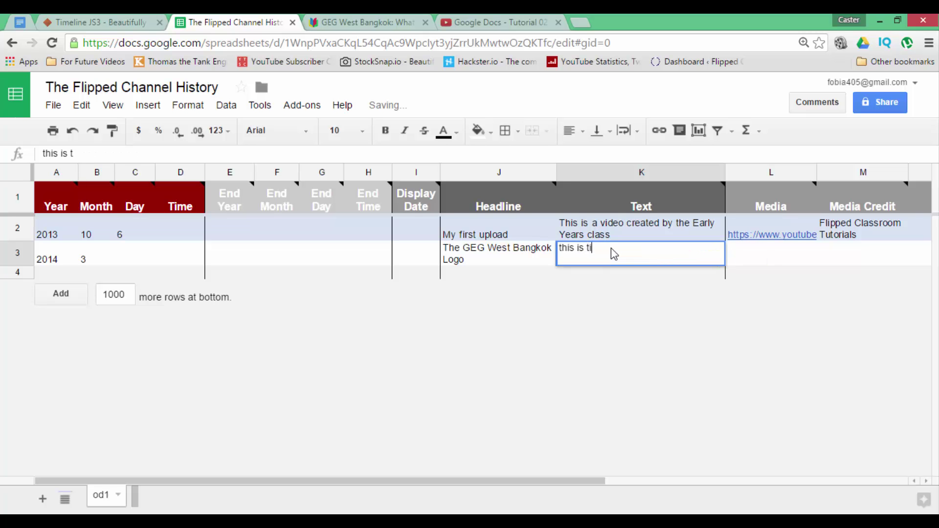
text( demonstrate)
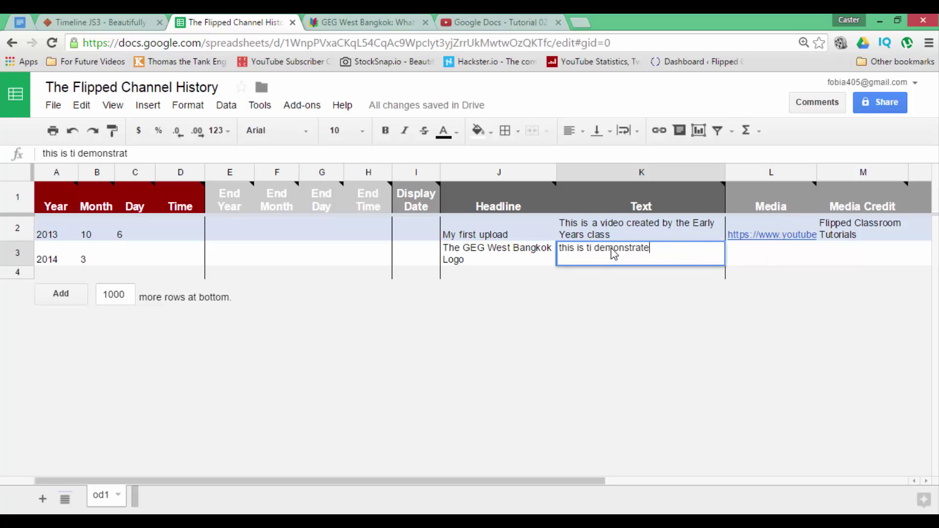
text( the use of)
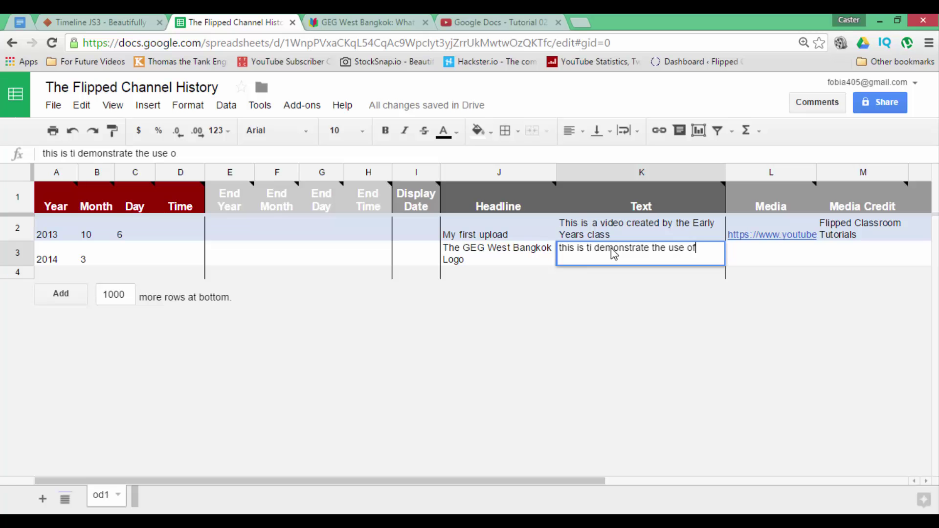
text( images)
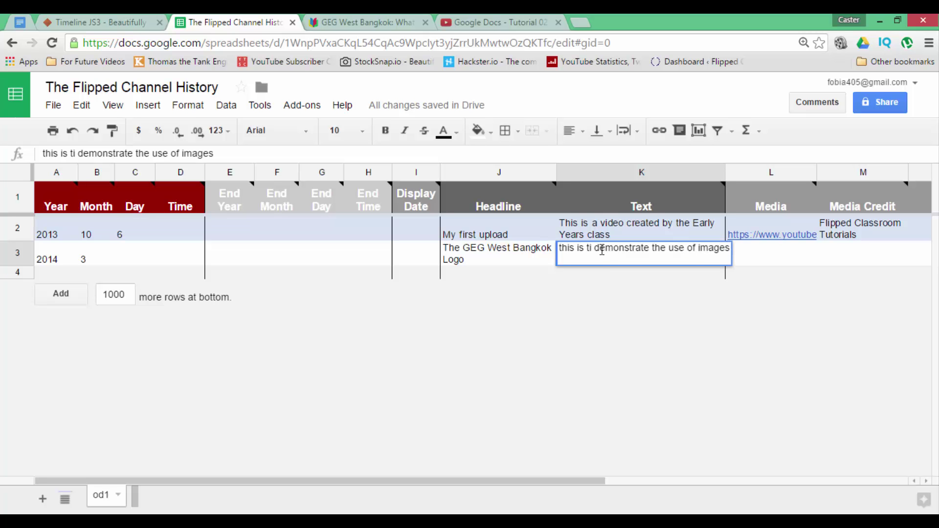
key(BackSpace)
text(o)
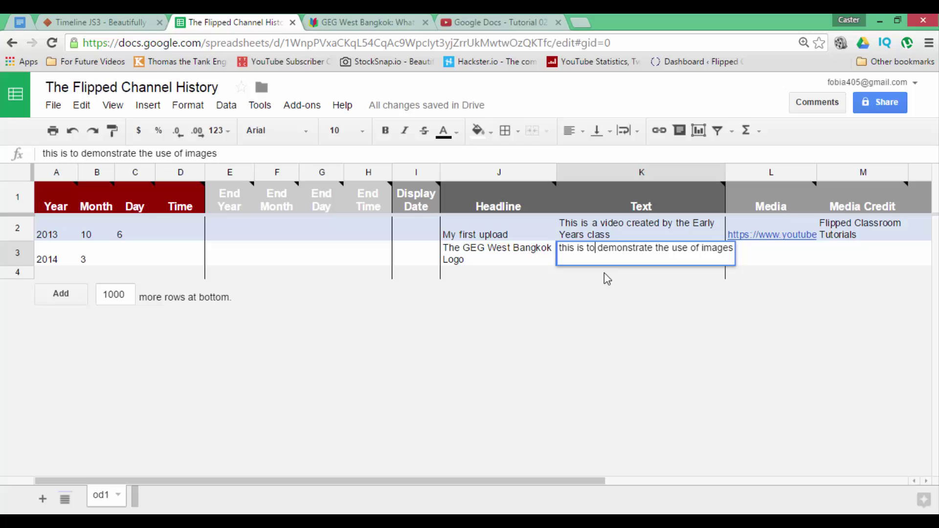
Paste the blogspot logo image link into L3 and credit it to 'GEG West Bangkok' in M3
click(765, 257)
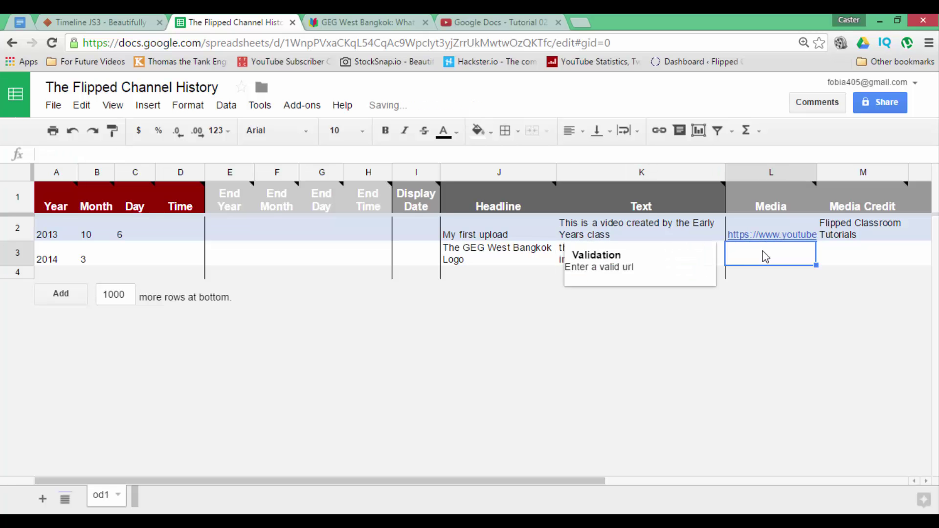
key(ctrl+v)
click(848, 258)
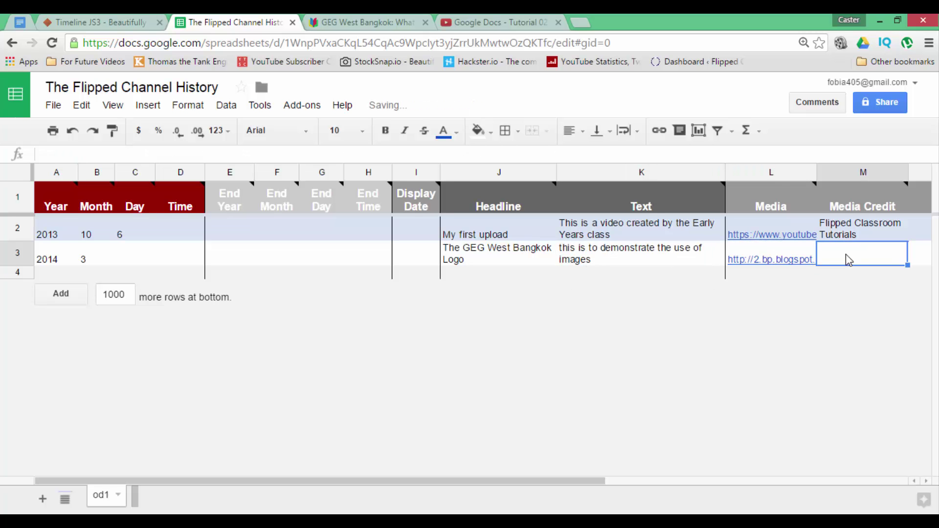
text(GEG)
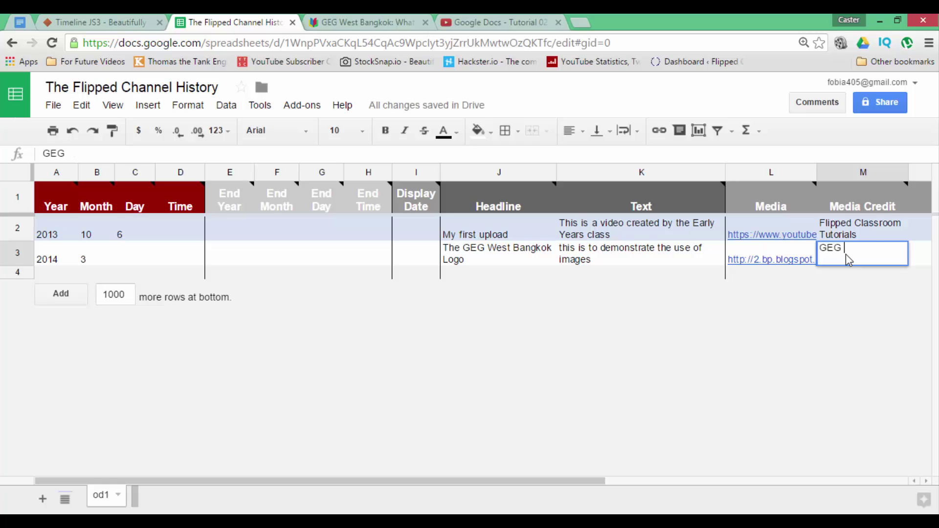
text( West Bangkok)
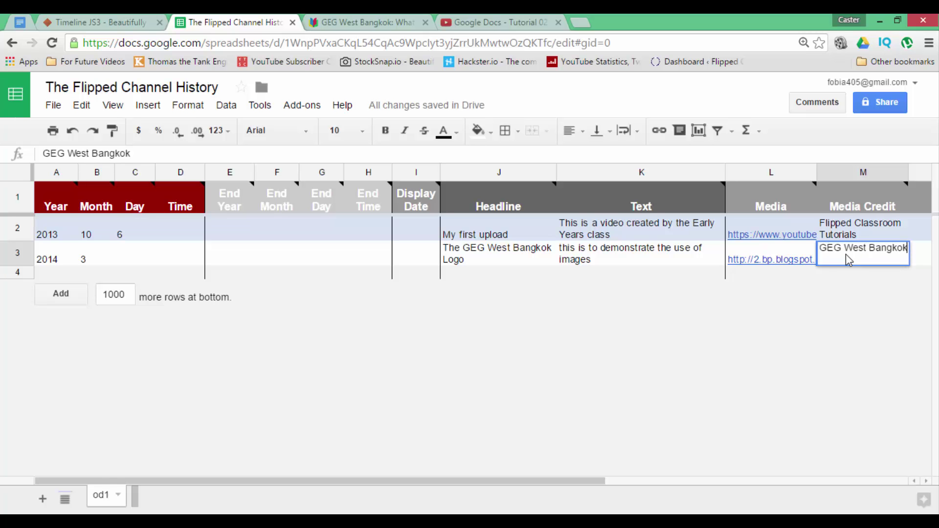
click(57, 274)
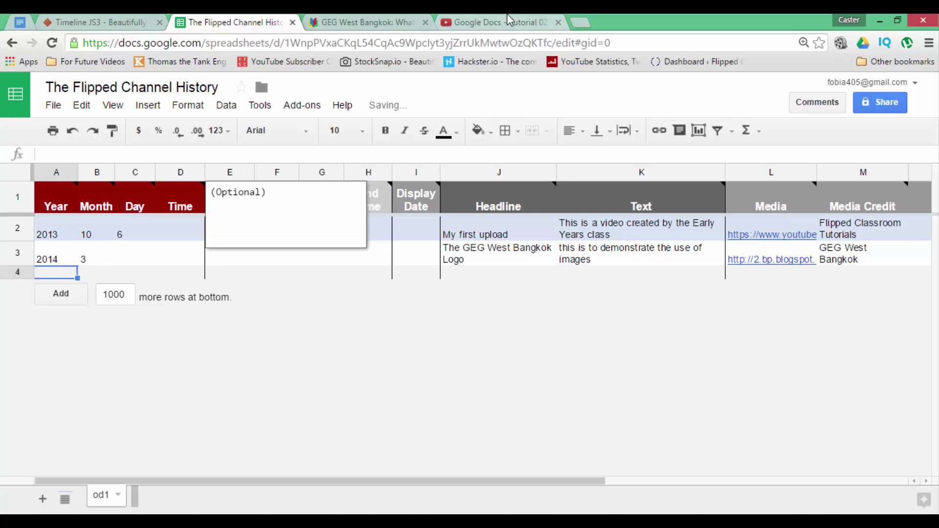
Close the GEG West Bangkok tab and bring up the Google Docs tutorial video page
click(426, 23)
click(369, 23)
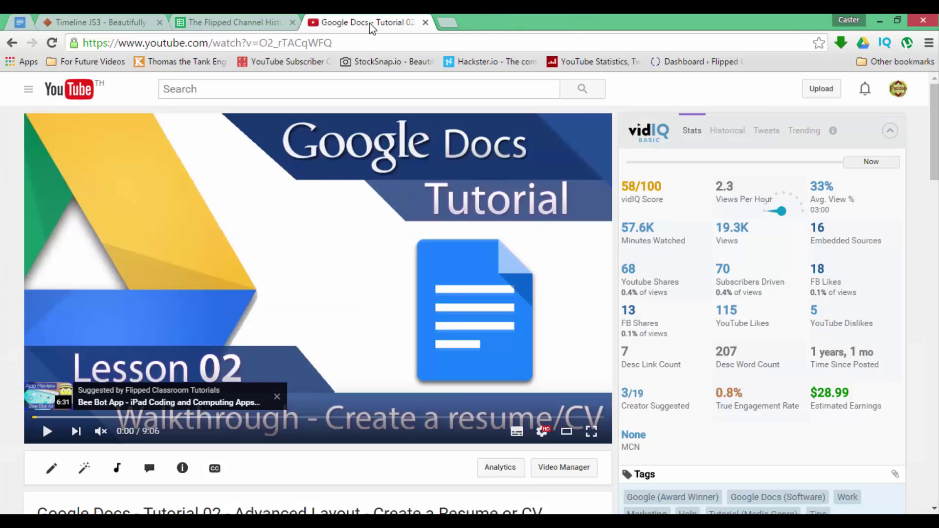
scroll(310, 201, down, 6)
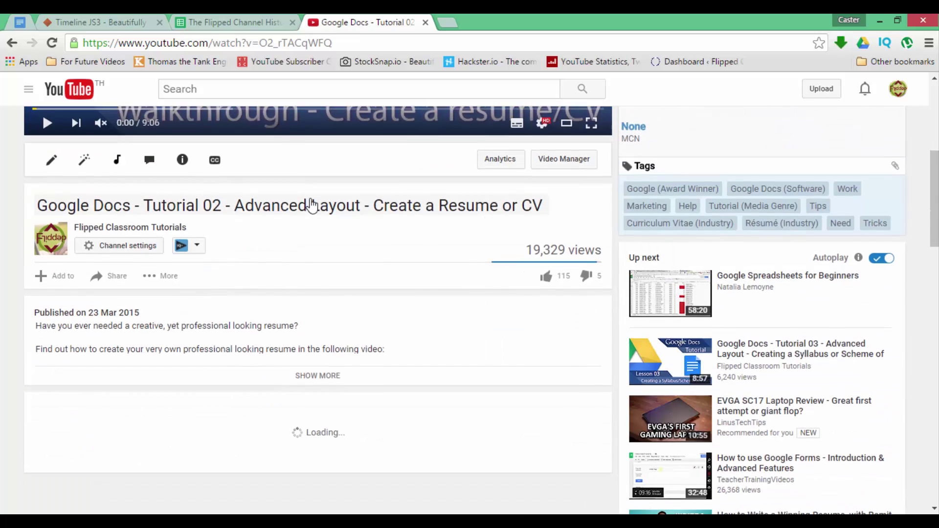
scroll(308, 205, up, 1)
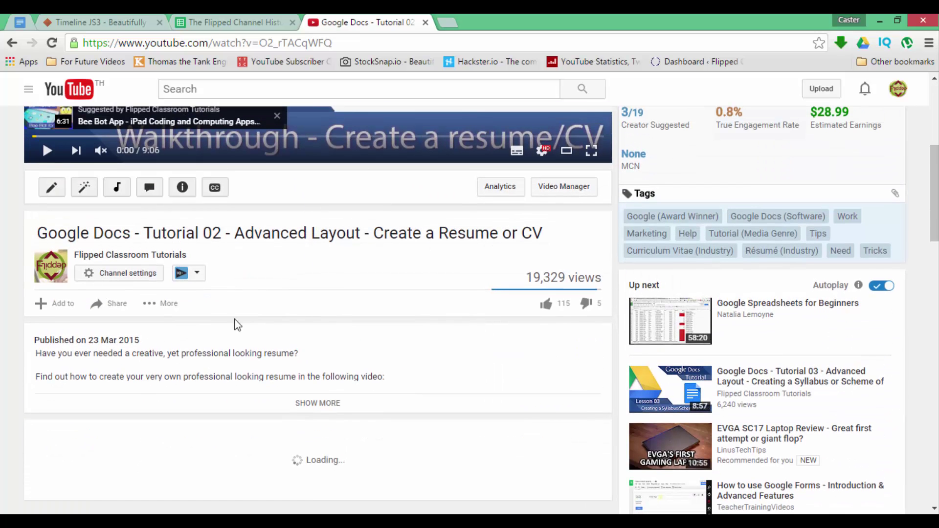
Enter 2015 and the text 'all about google docs' for the row 4 event
click(223, 22)
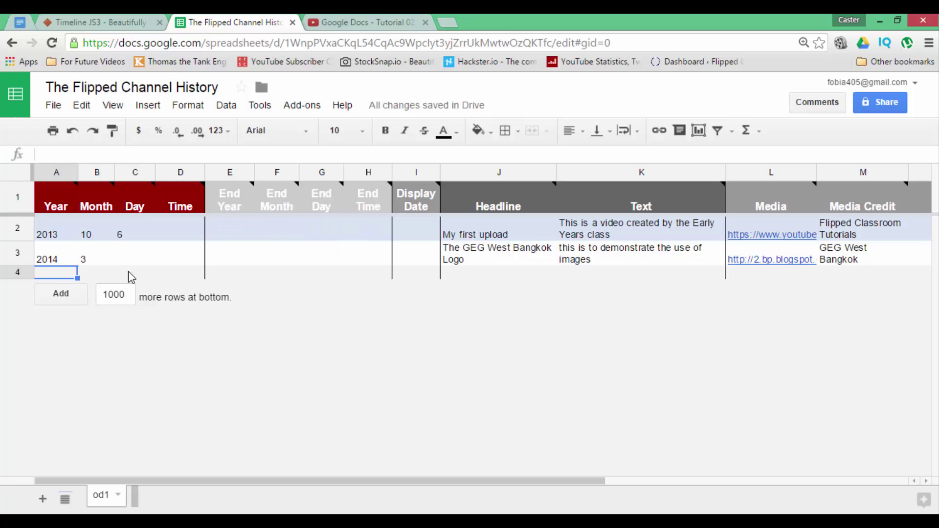
text(2015)
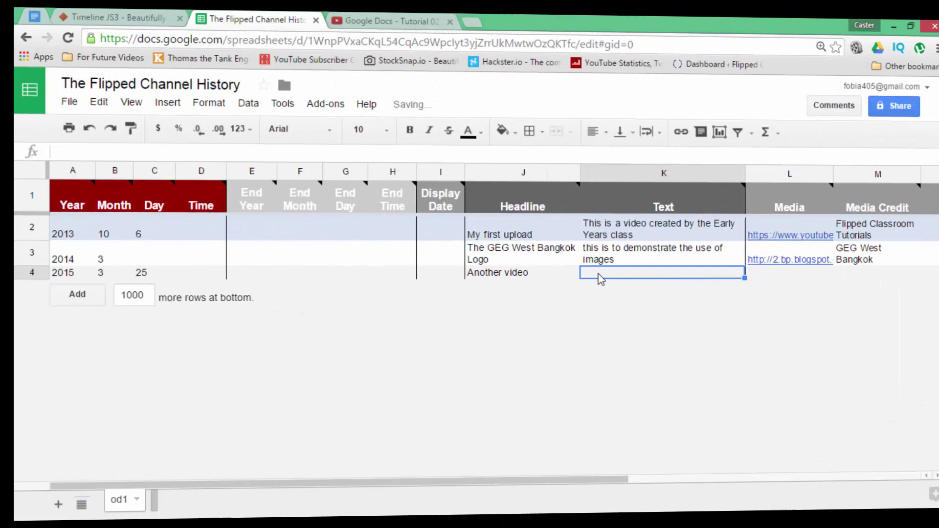
text(all about )
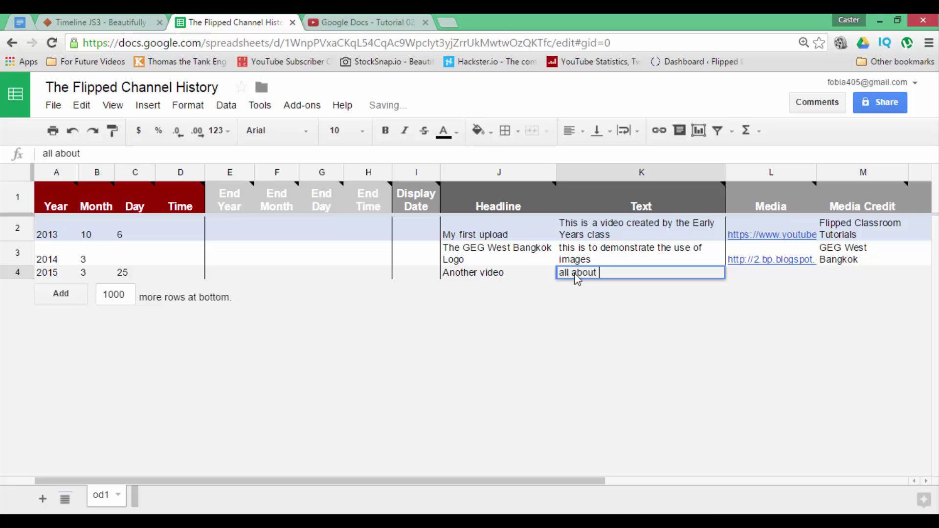
text(google docs)
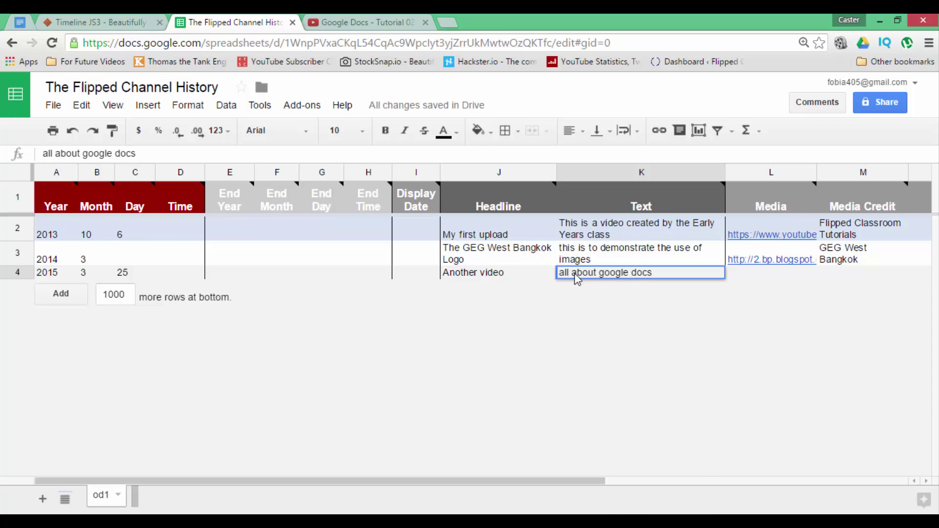
Copy the tutorial video's YouTube URL and paste it into Media cell L4
click(364, 22)
right_click(312, 43)
key(ctrl+c)
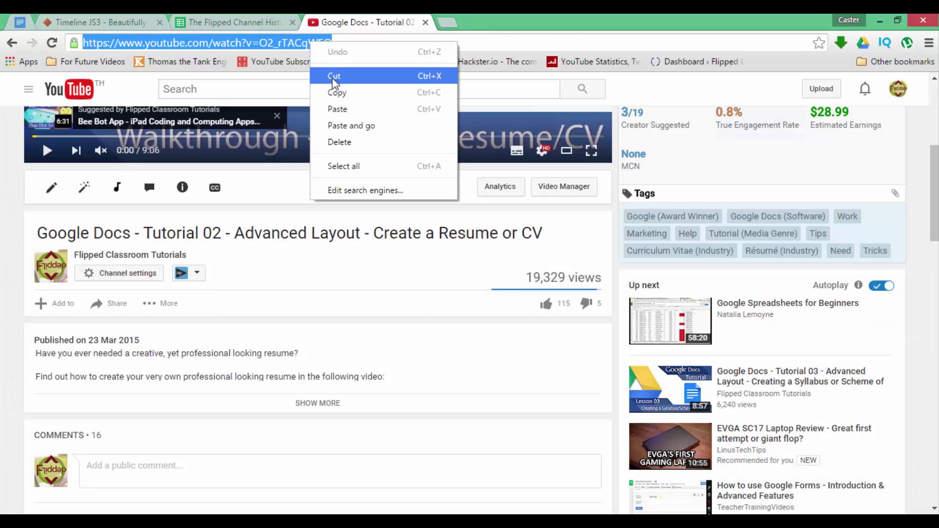
click(336, 92)
click(240, 22)
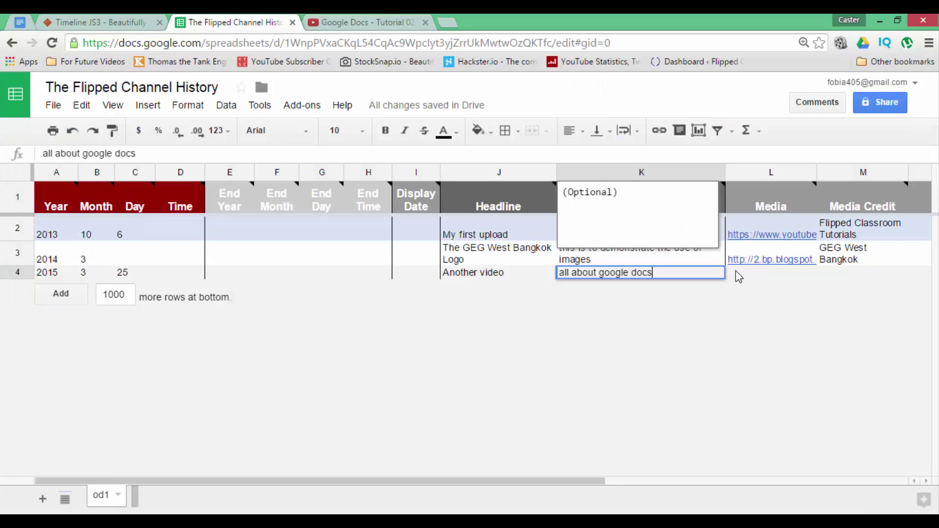
click(748, 275)
key(ctrl+v)
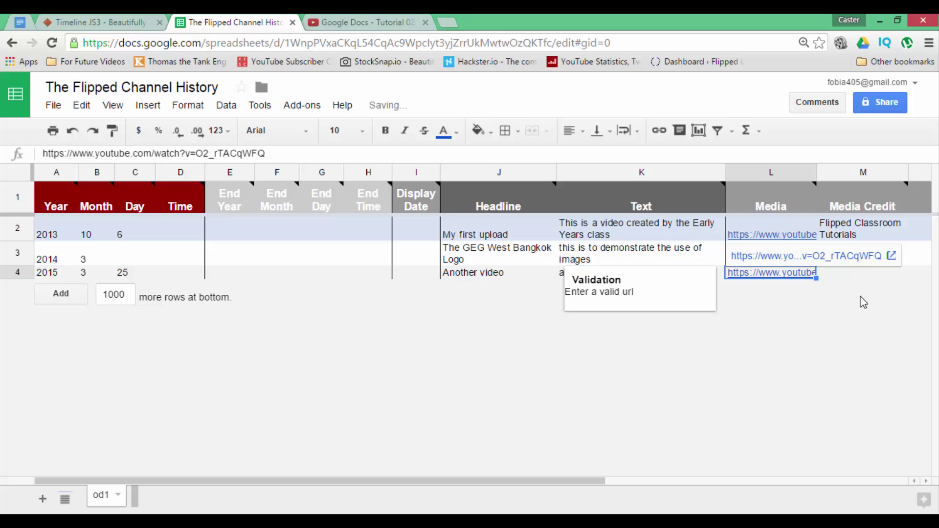
Credit the row 4 media to 'Flipped Classroom Tutorials' using the autocomplete suggestion
click(858, 273)
text(Flipped)
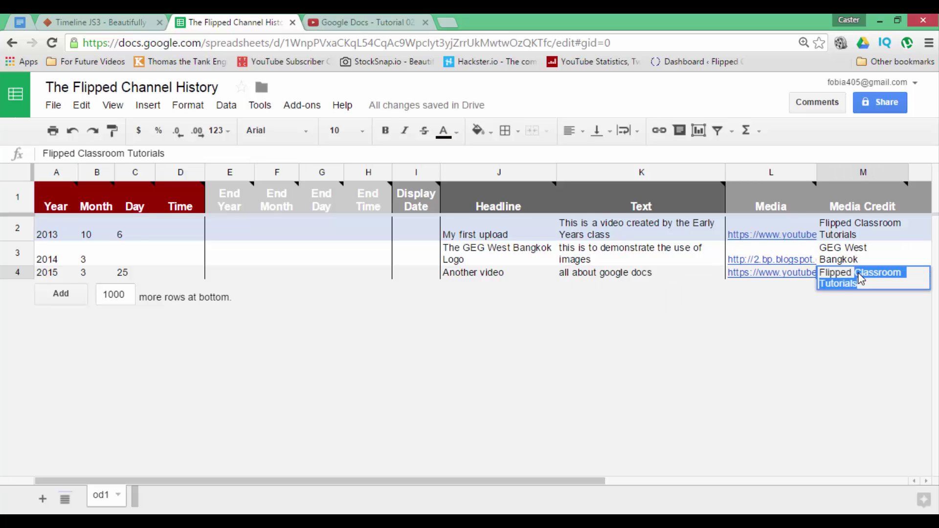
key(Return)
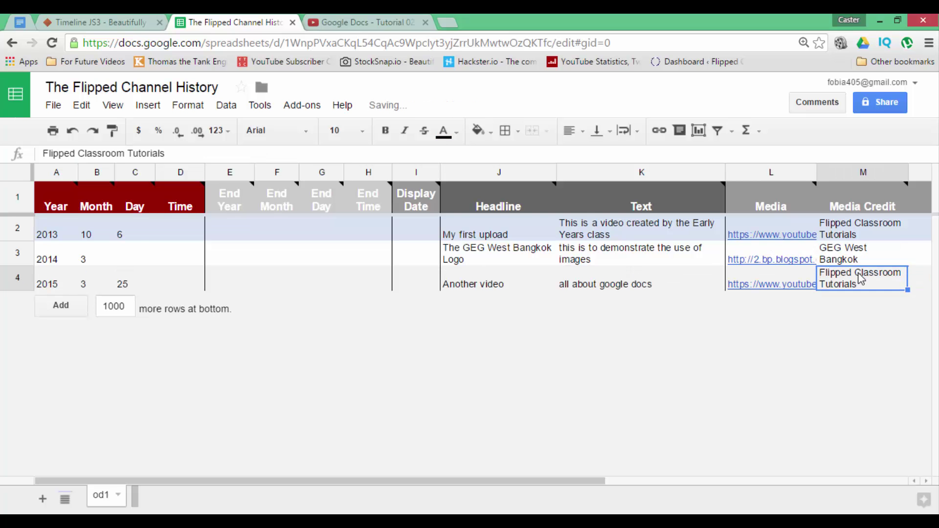
key(Left)
key(Left)
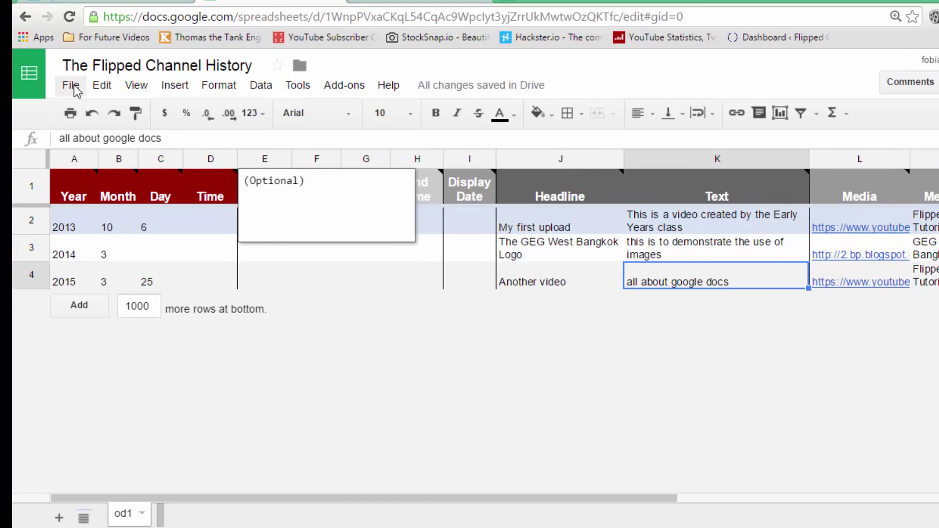
Publish the entire spreadsheet to the web as a web page
click(56, 107)
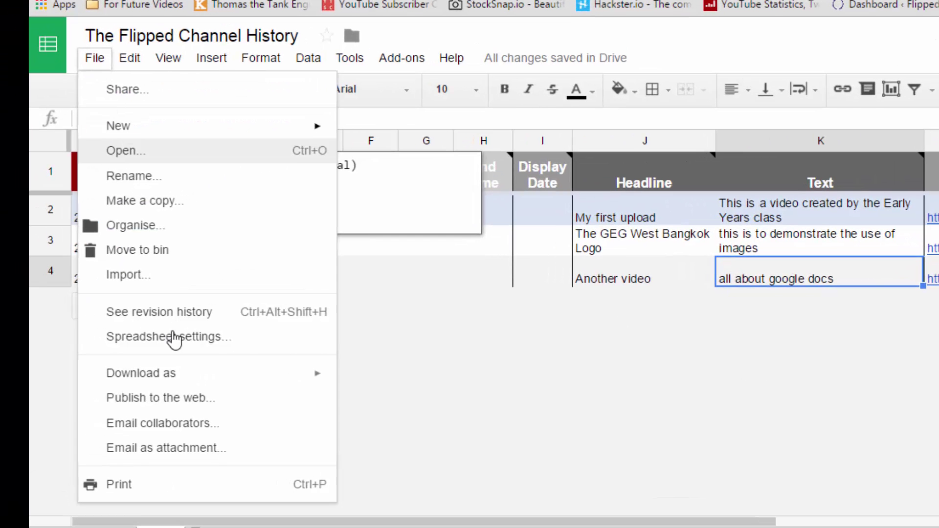
click(200, 404)
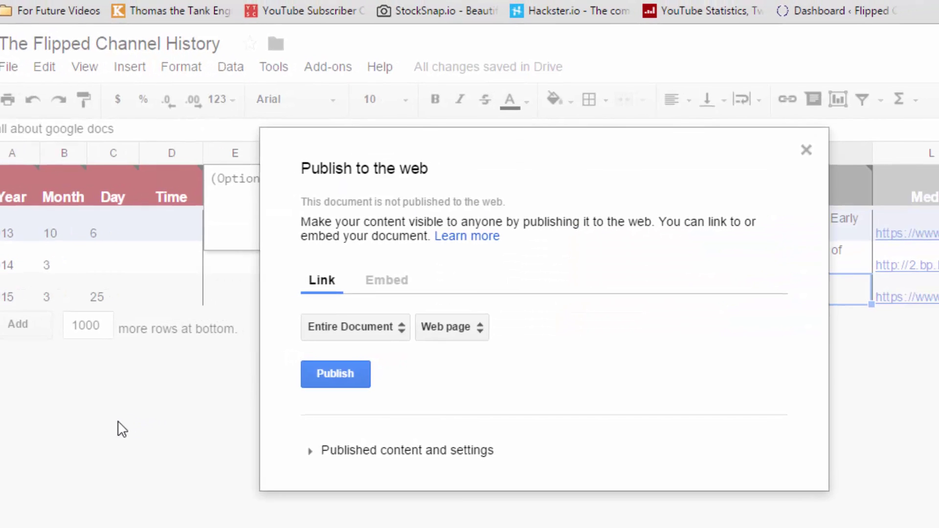
click(322, 386)
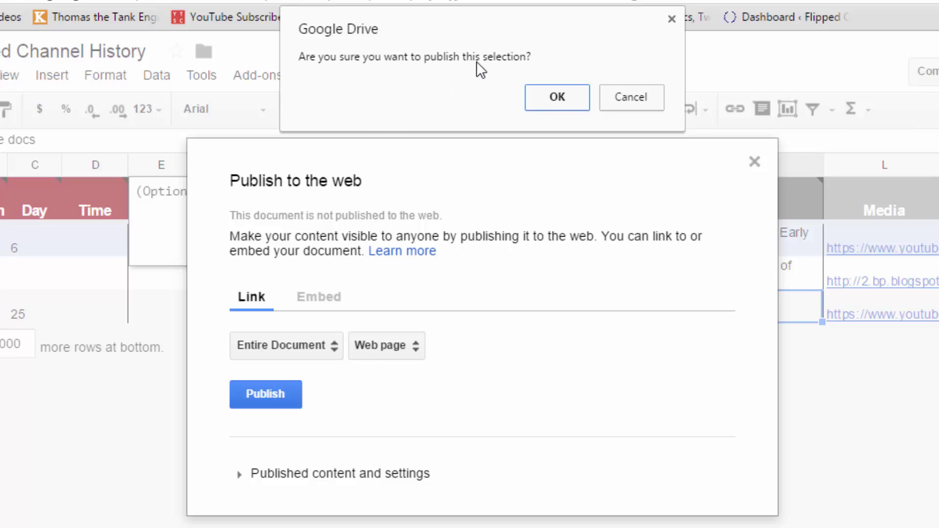
click(550, 95)
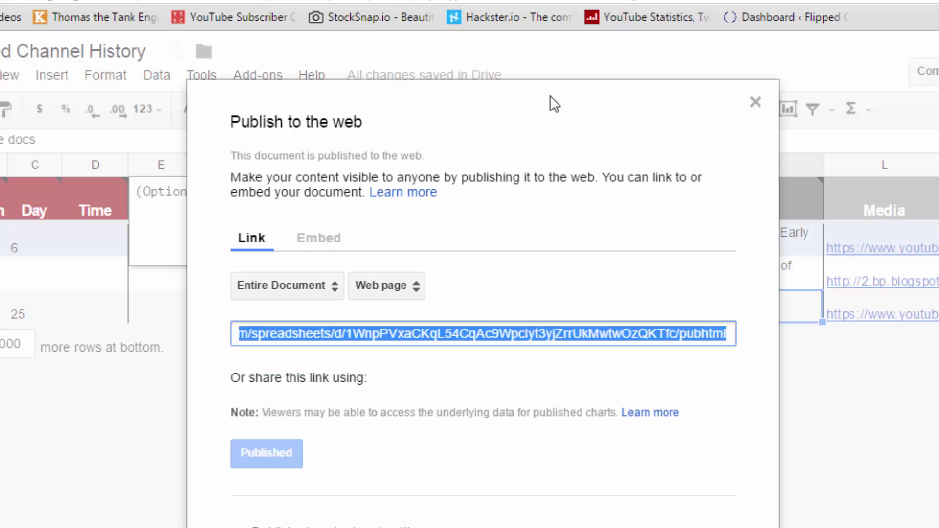
Copy the published spreadsheet link and return to the TimelineJS Make a Timeline page
right_click(575, 332)
click(597, 346)
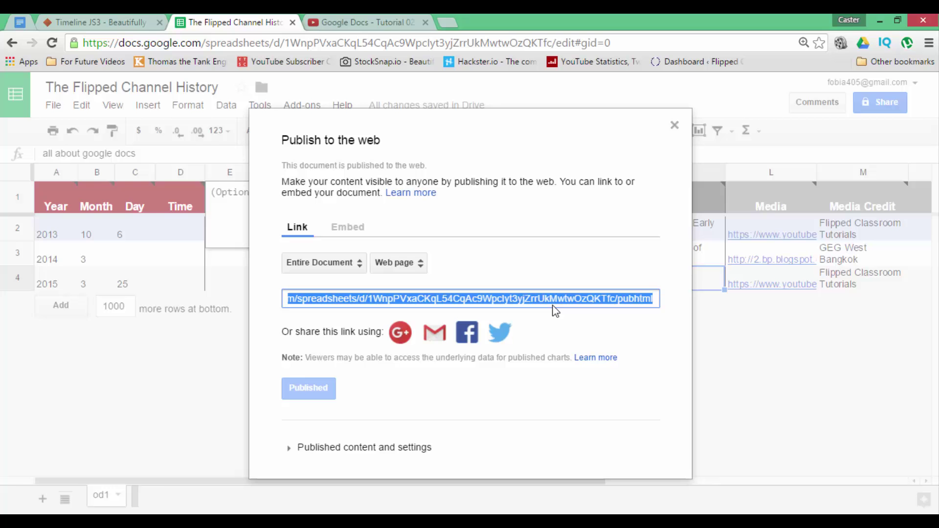
click(105, 21)
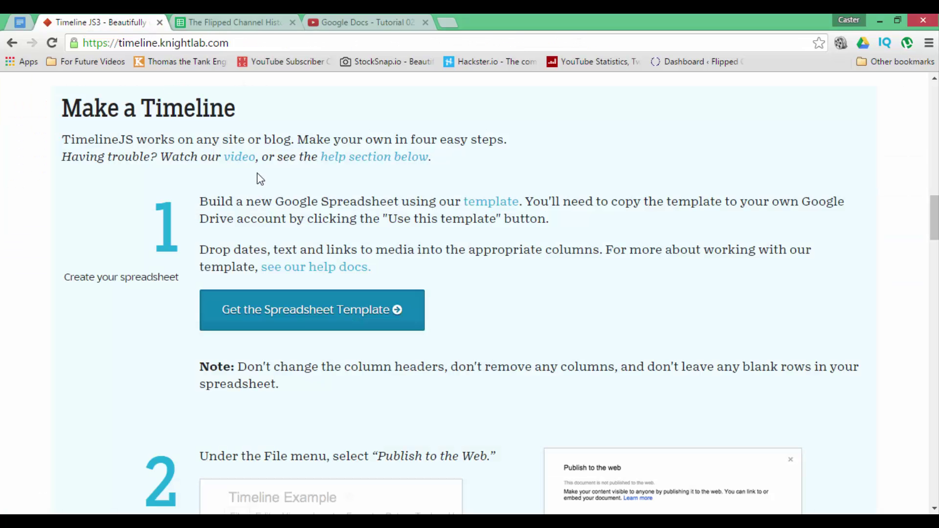
Paste the published spreadsheet link into the Google Spreadsheet URL box to generate embed code
scroll(524, 274, down, 7)
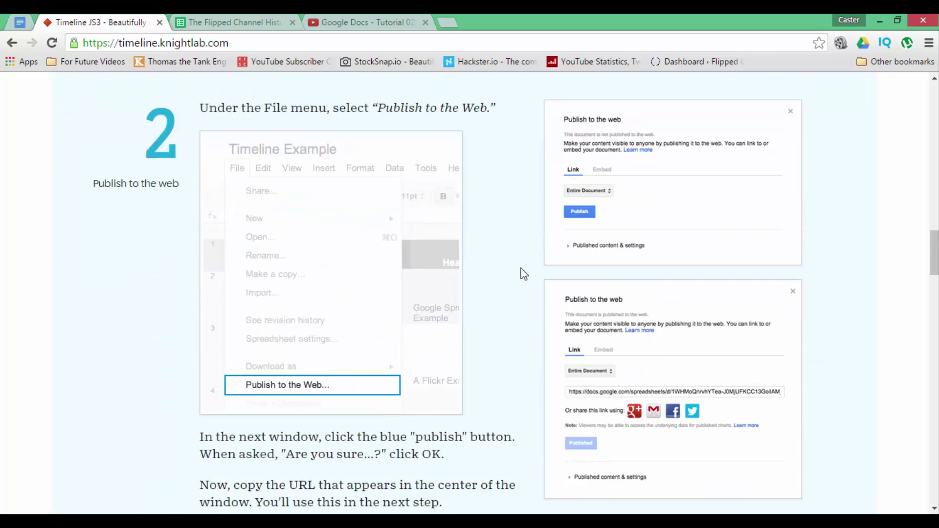
scroll(524, 274, down, 7)
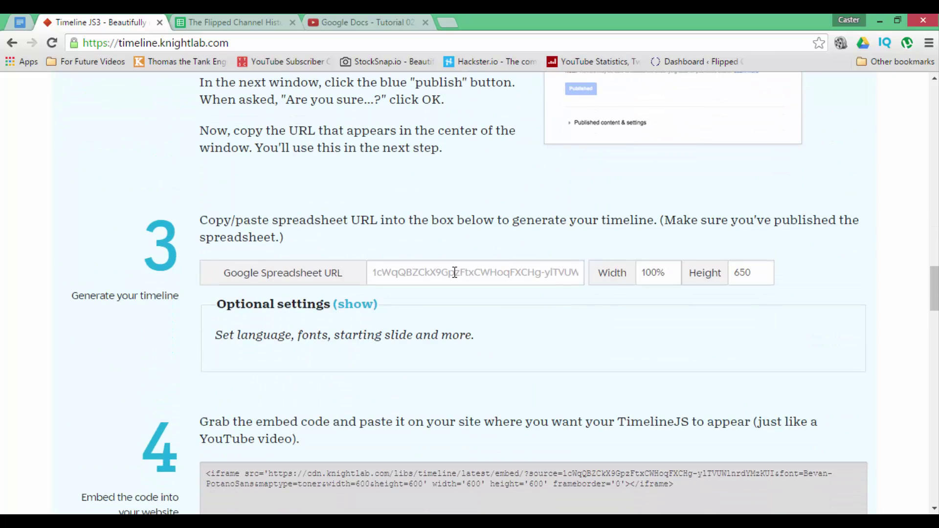
click(455, 272)
key(ctrl+v)
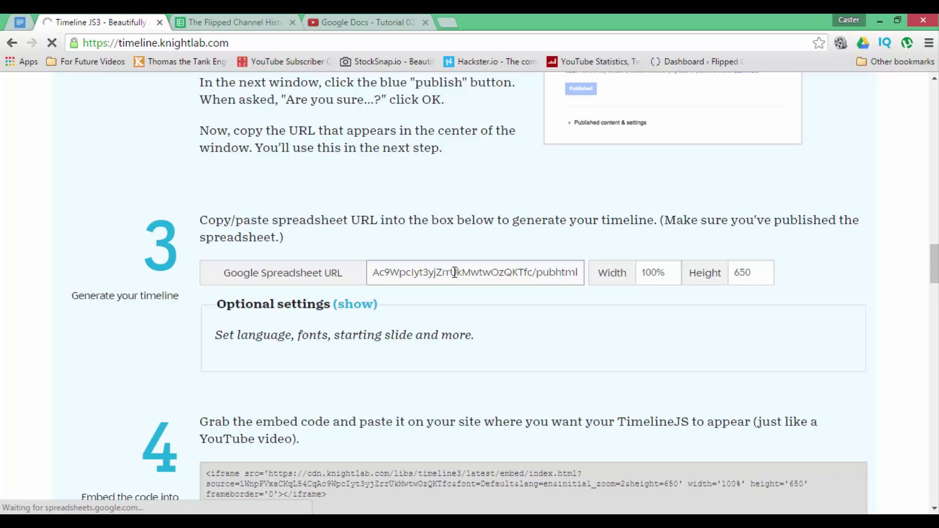
click(520, 317)
Select the generated embed code and load the timeline preview
scroll(521, 319, down, 8)
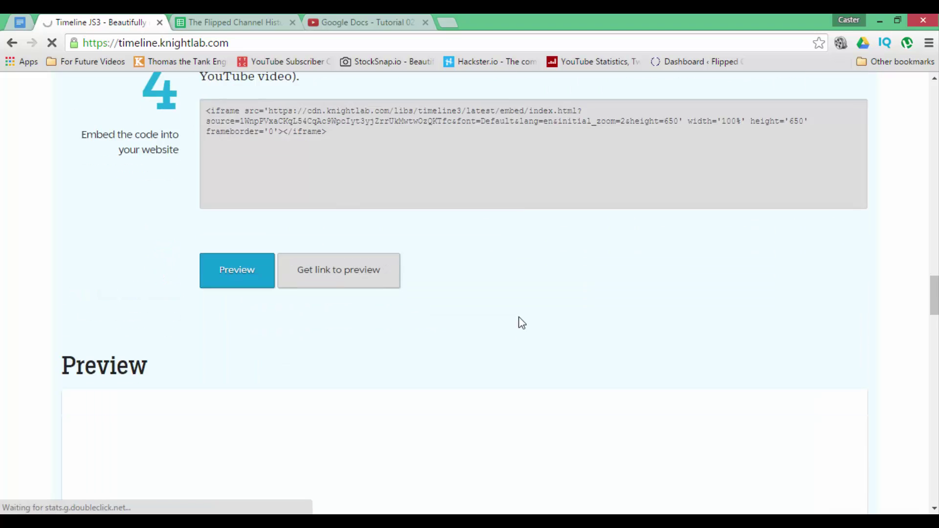
scroll(522, 323, up, 3)
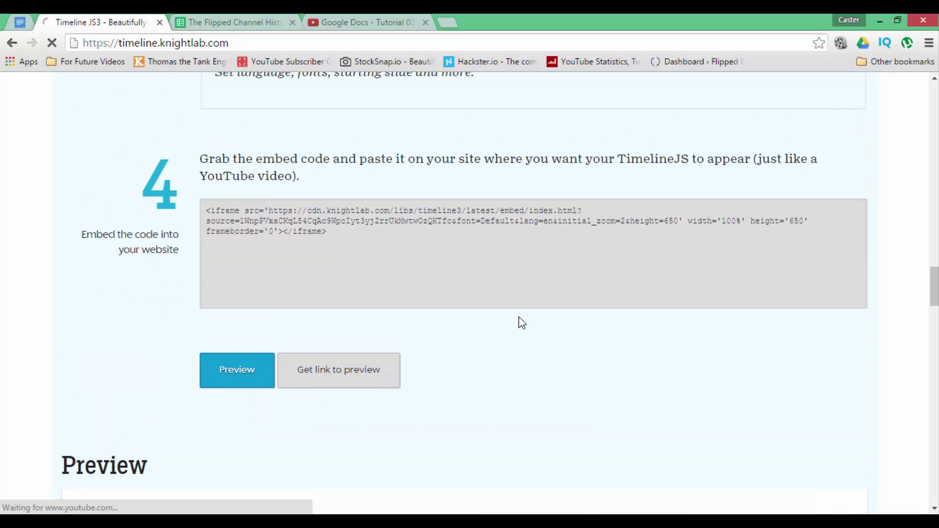
click(321, 220)
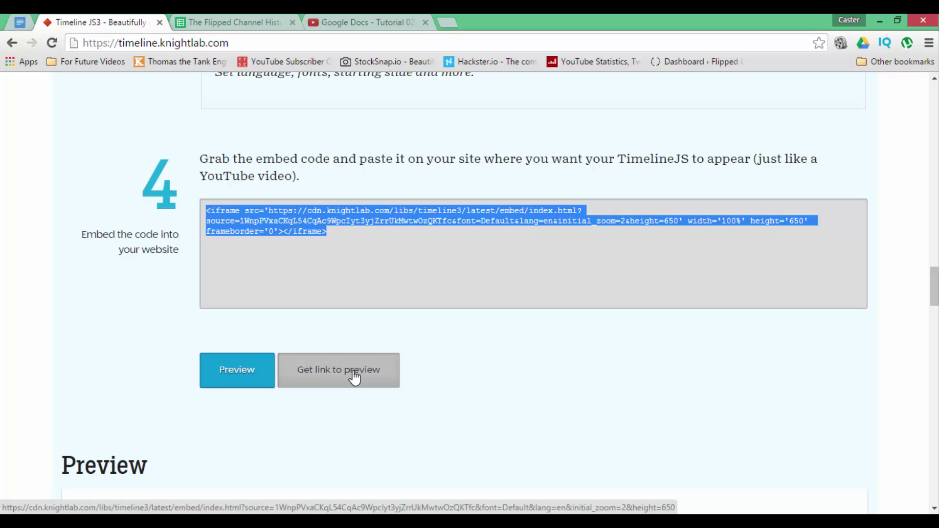
click(235, 378)
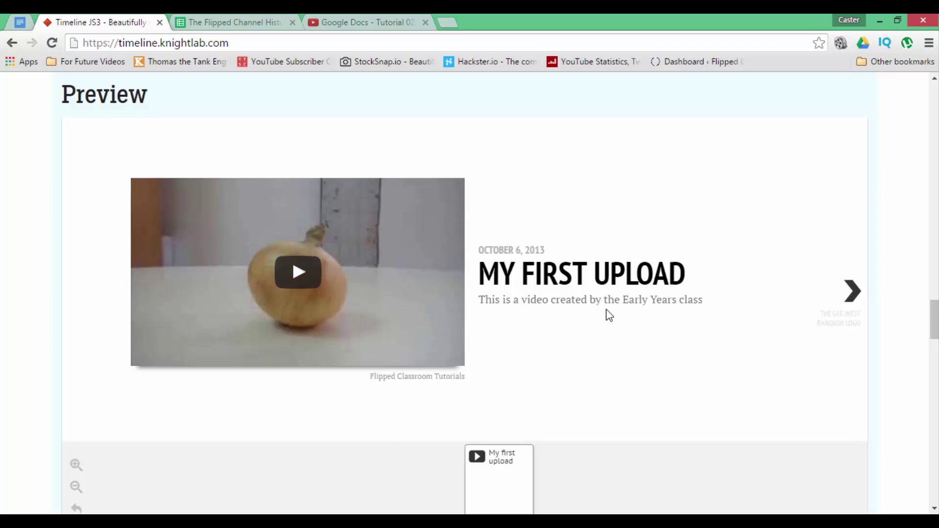
Zoom the timeline out to show 2013–2015 and pan across the later events
scroll(606, 315, down, 2)
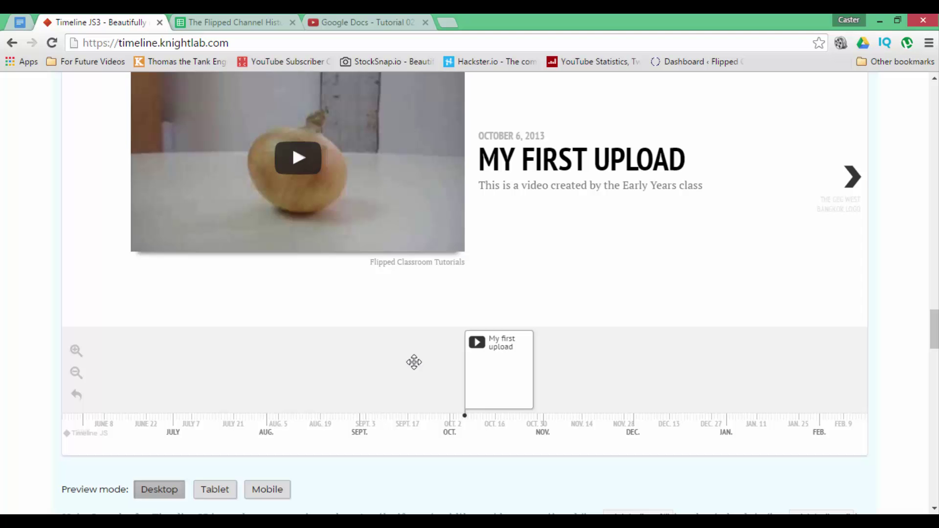
click(75, 373)
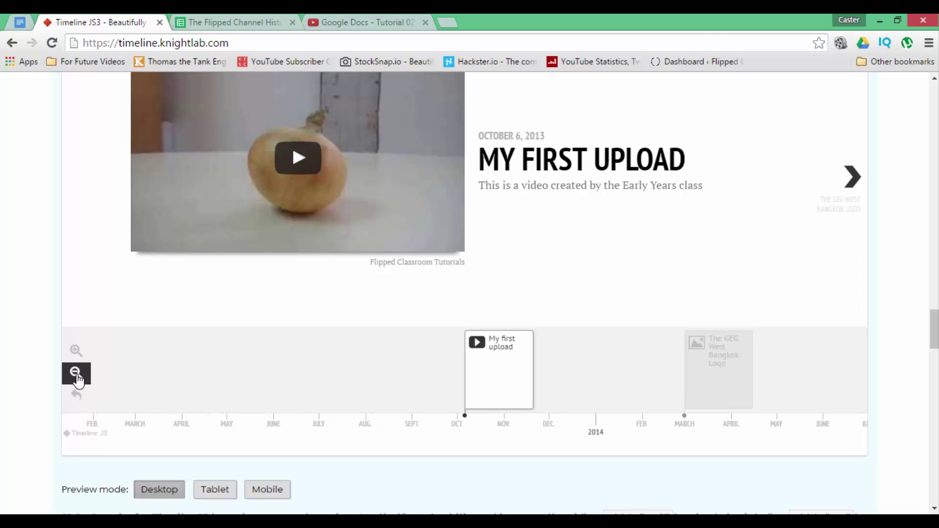
click(77, 379)
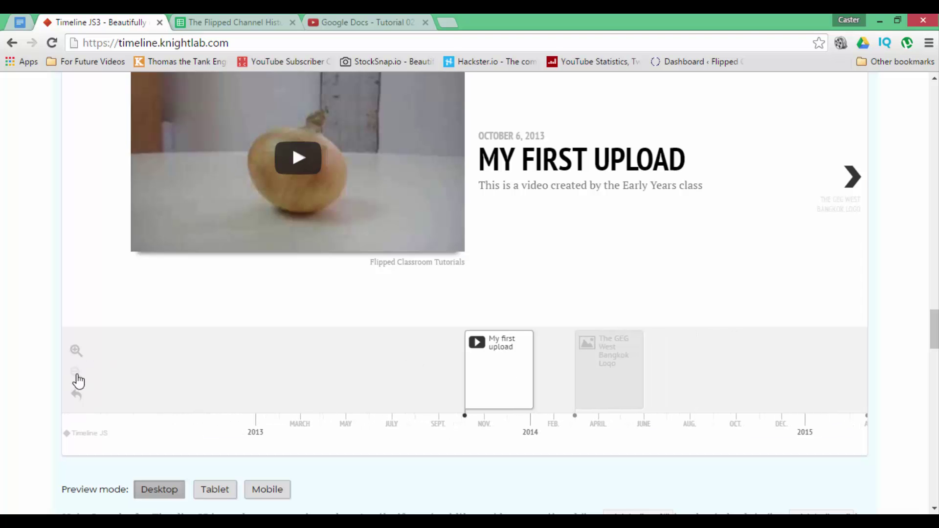
drag(290, 372, 178, 365)
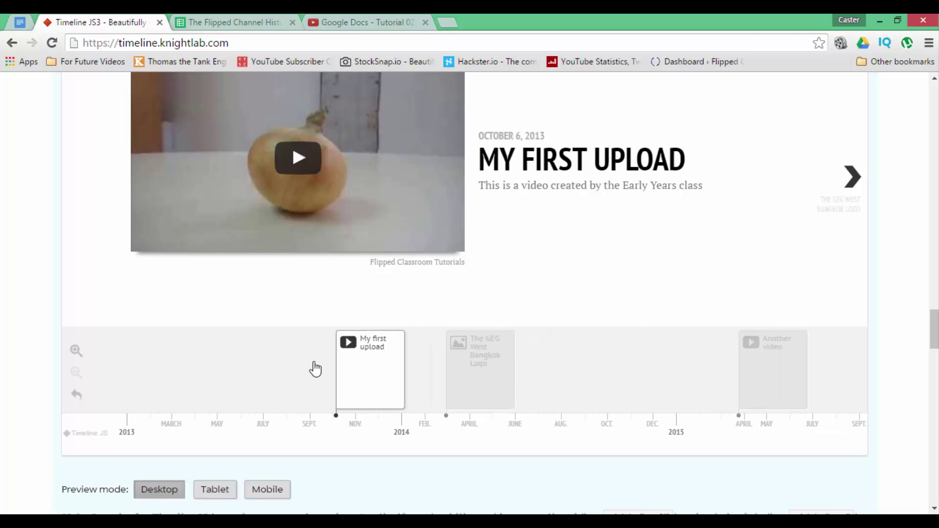
Zoom back in to the day scale around the My First Upload event
click(78, 353)
click(79, 352)
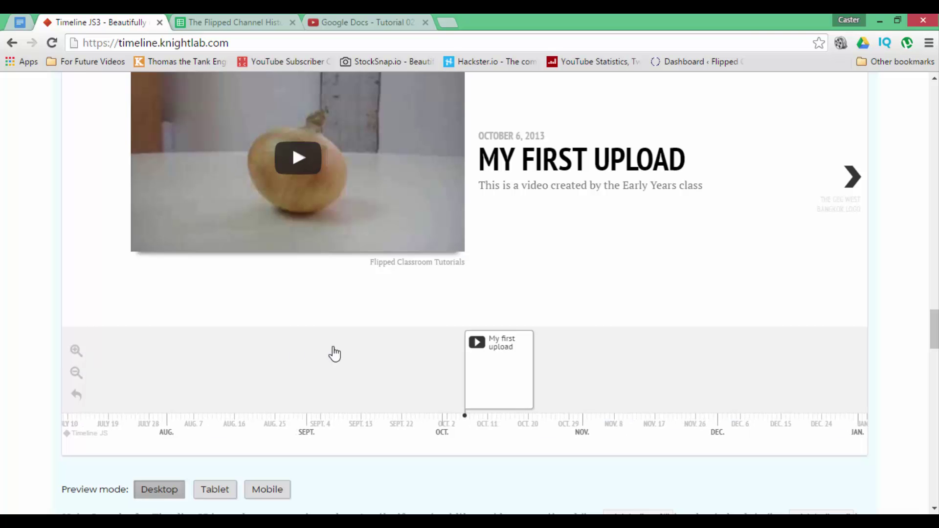
scroll(332, 346, down, 3)
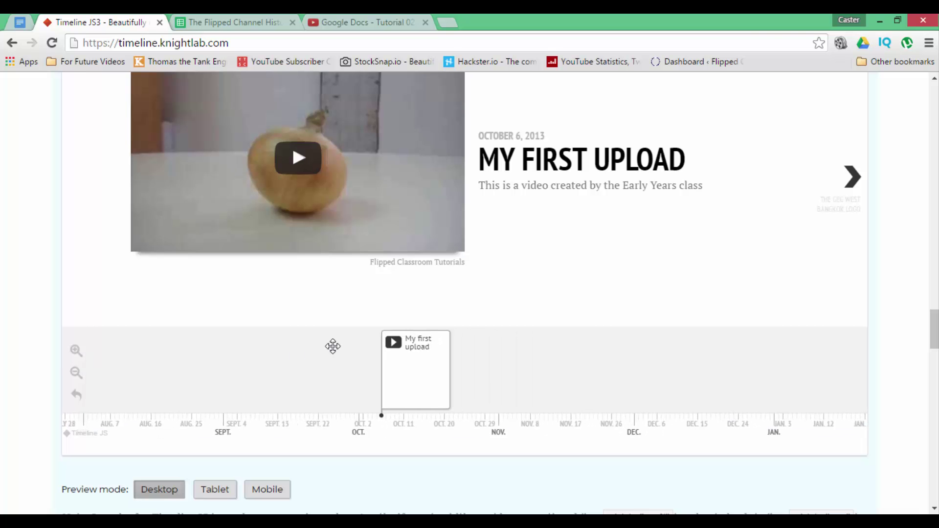
scroll(710, 214, up, 1)
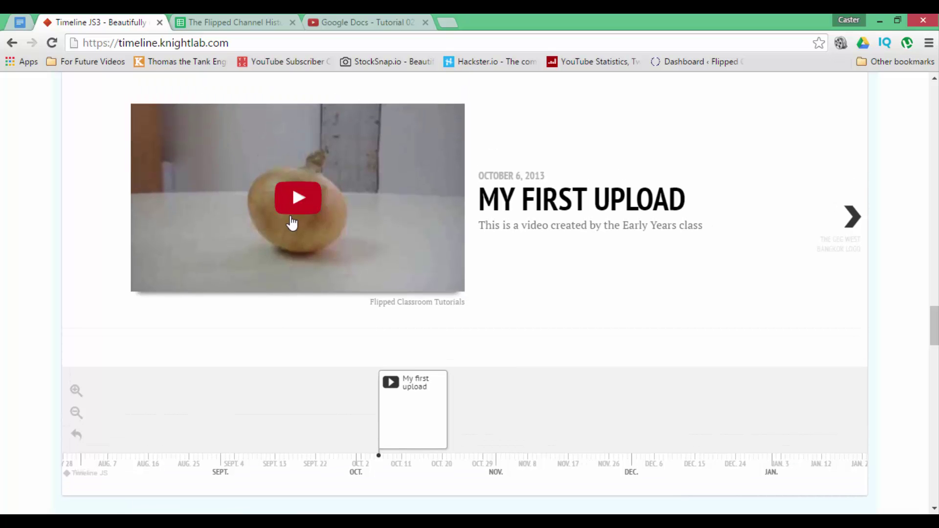
Play the My First Upload video, then advance to the 2014 GEG West Bangkok event
scroll(292, 223, up, 2)
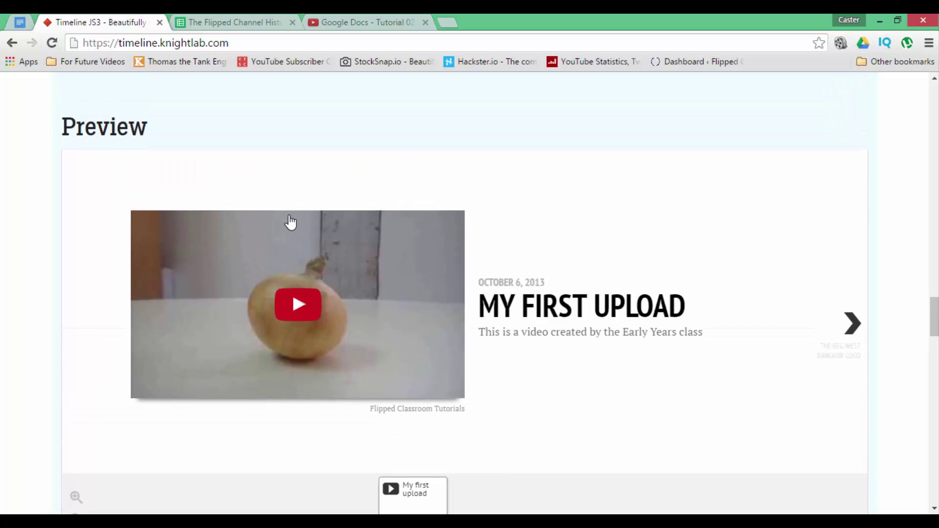
click(300, 324)
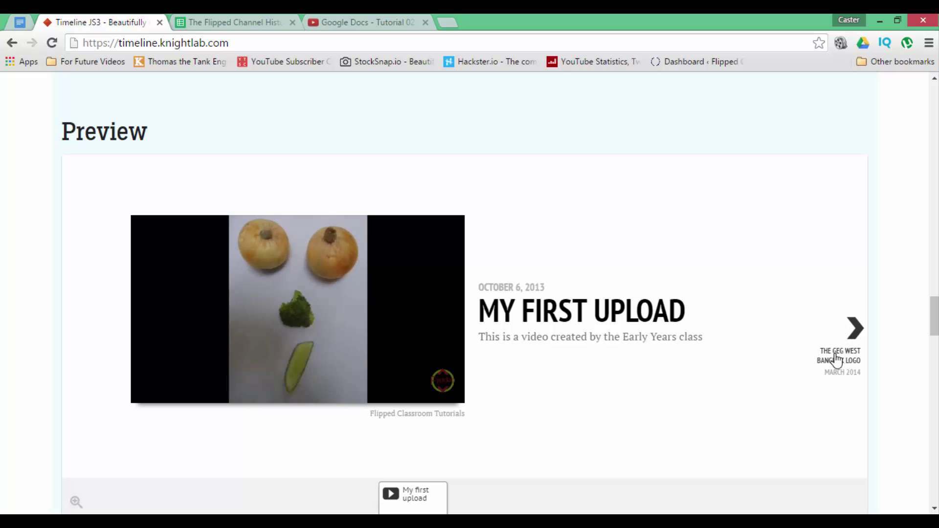
click(854, 344)
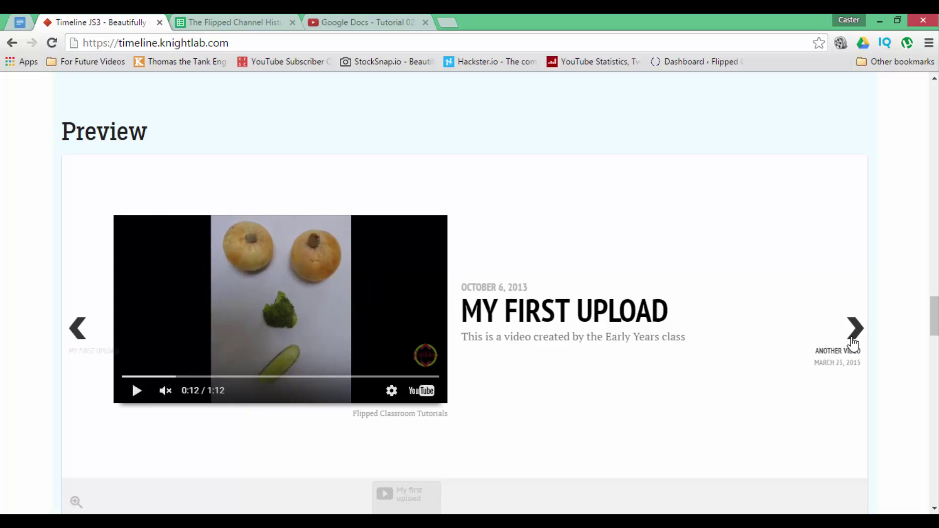
scroll(667, 387, down, 3)
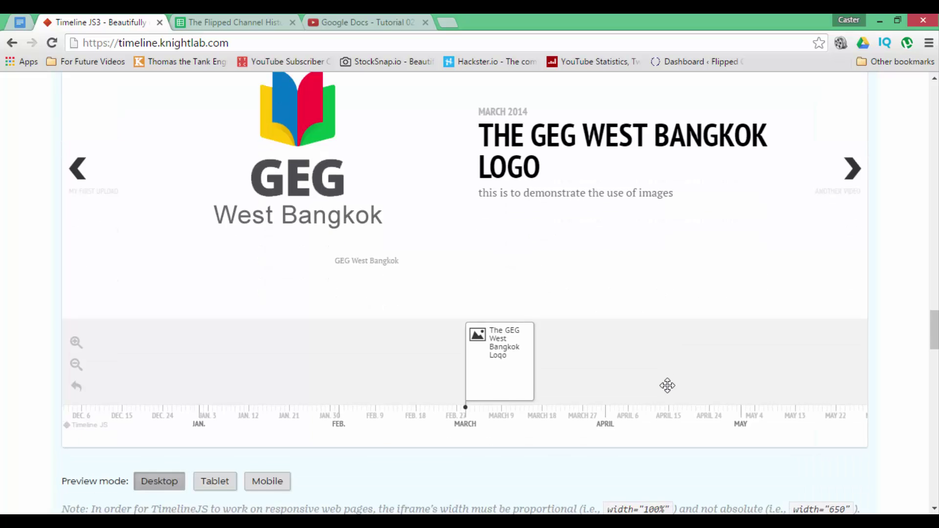
scroll(667, 386, up, 2)
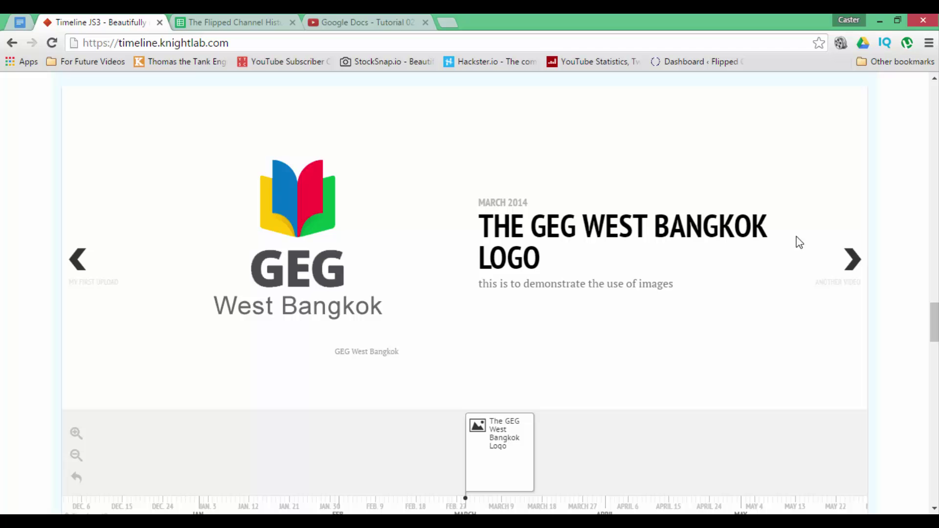
Advance to the final slide, the March 25, 2015 'Another video' event
click(854, 260)
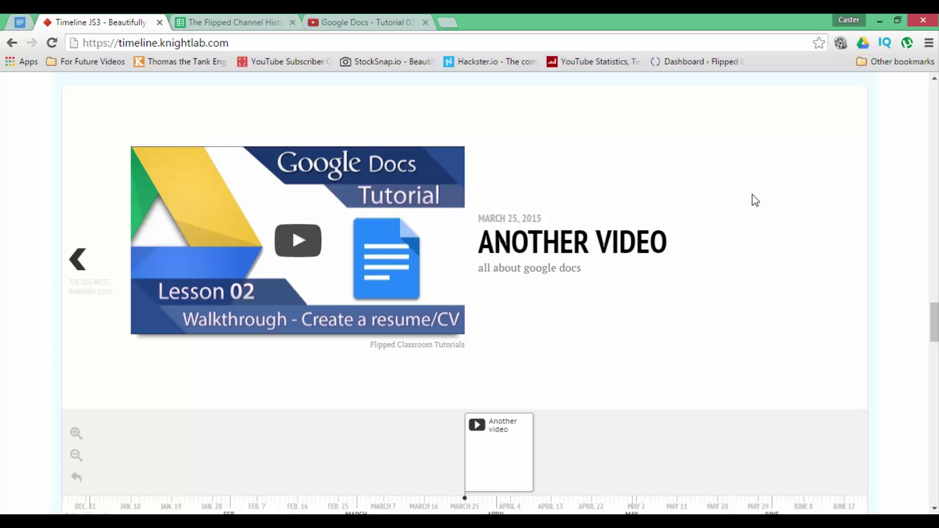
scroll(754, 200, down, 5)
scroll(755, 200, up, 7)
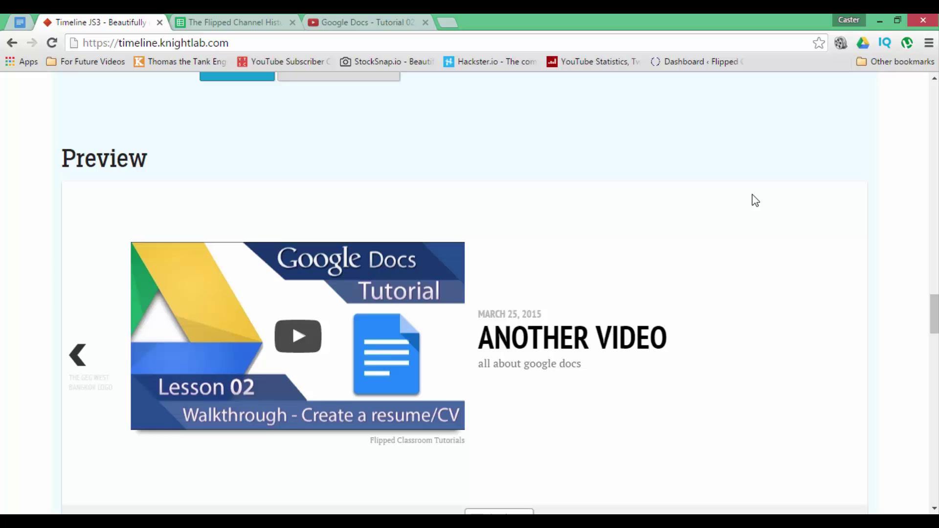
scroll(755, 199, down, 1)
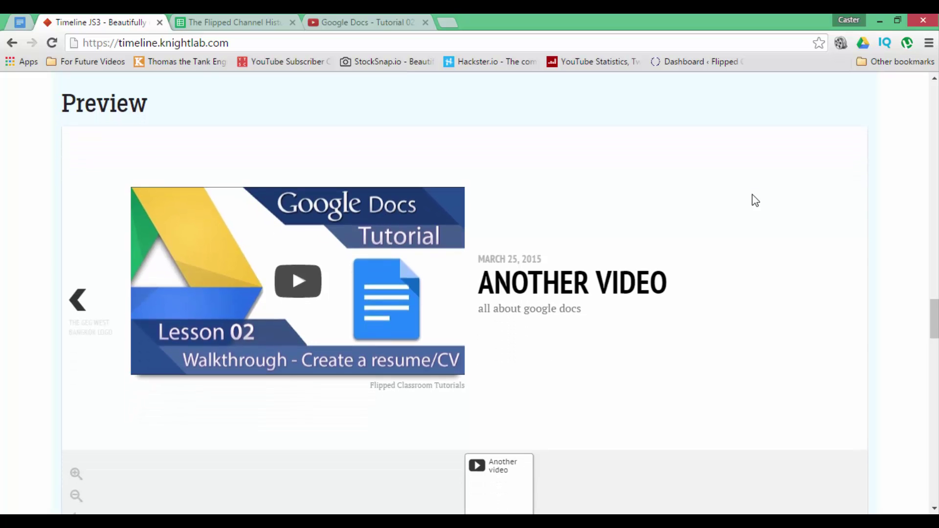
scroll(755, 199, down, 1)
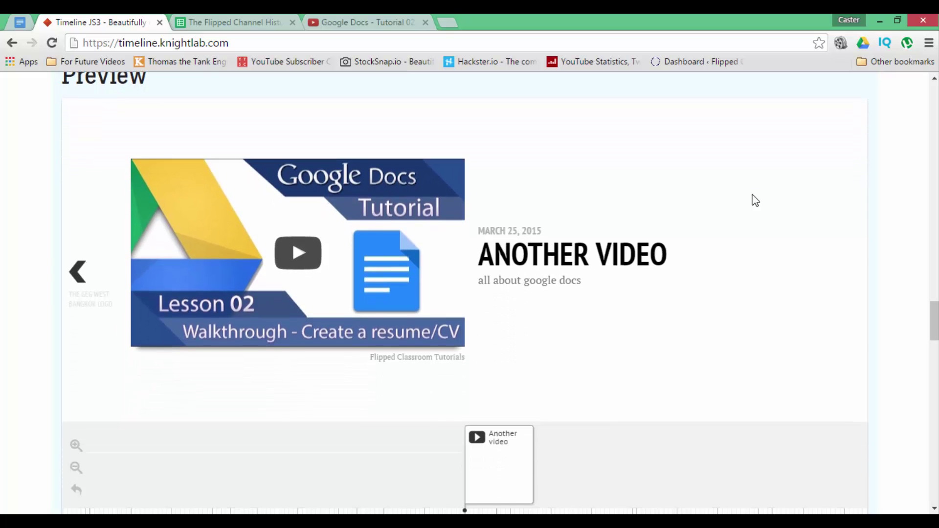
scroll(756, 199, down, 1)
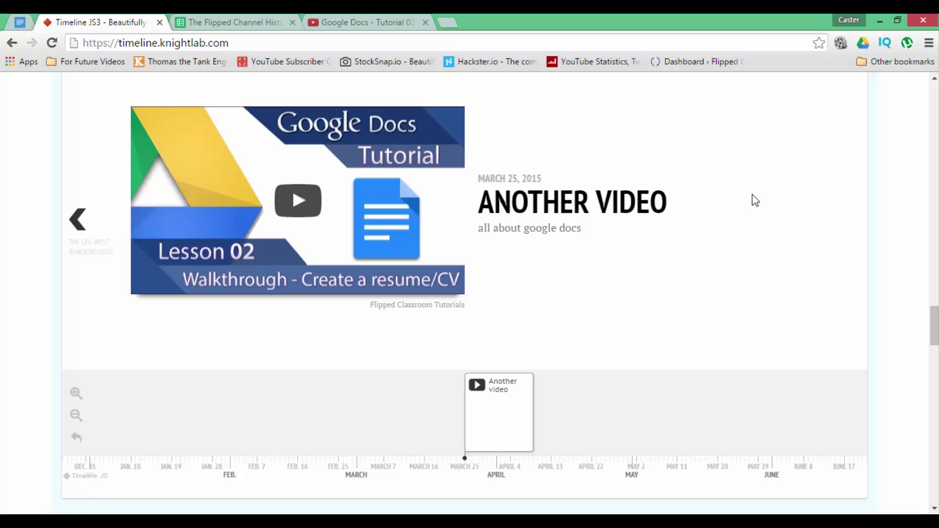